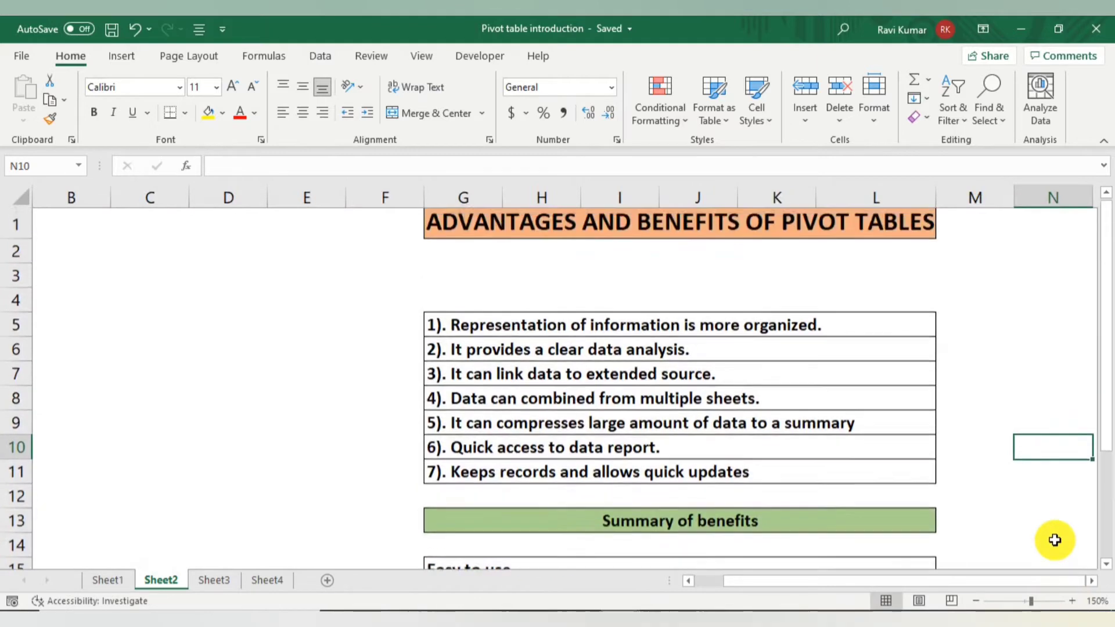
Step: Read through the numbered advantages of pivot tables and the Summary of benefits list on Sheet2
{"action": "left_click", "coordinate": [365, 365]}
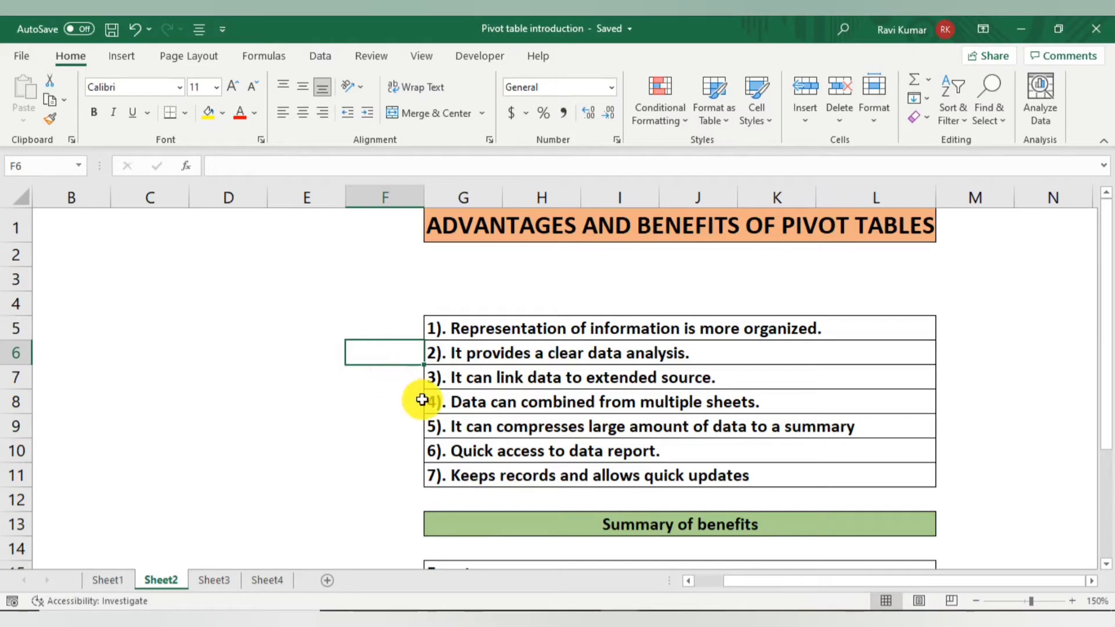
{"action": "left_click", "coordinate": [522, 431]}
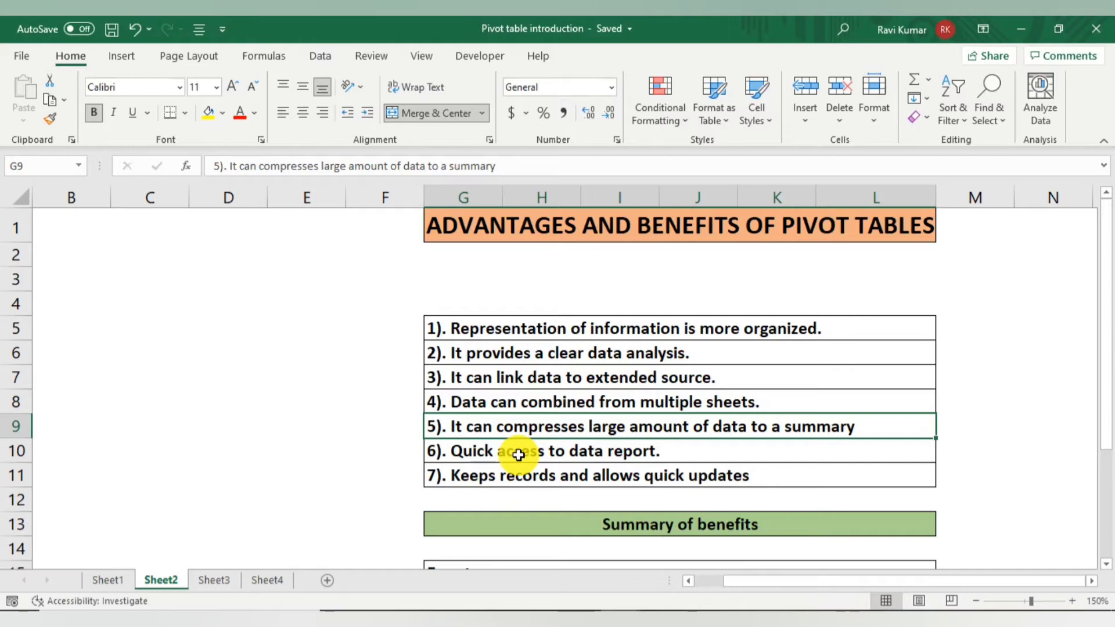
{"action": "scroll", "coordinate": [519, 491], "scroll_direction": "down", "scroll_amount": 1}
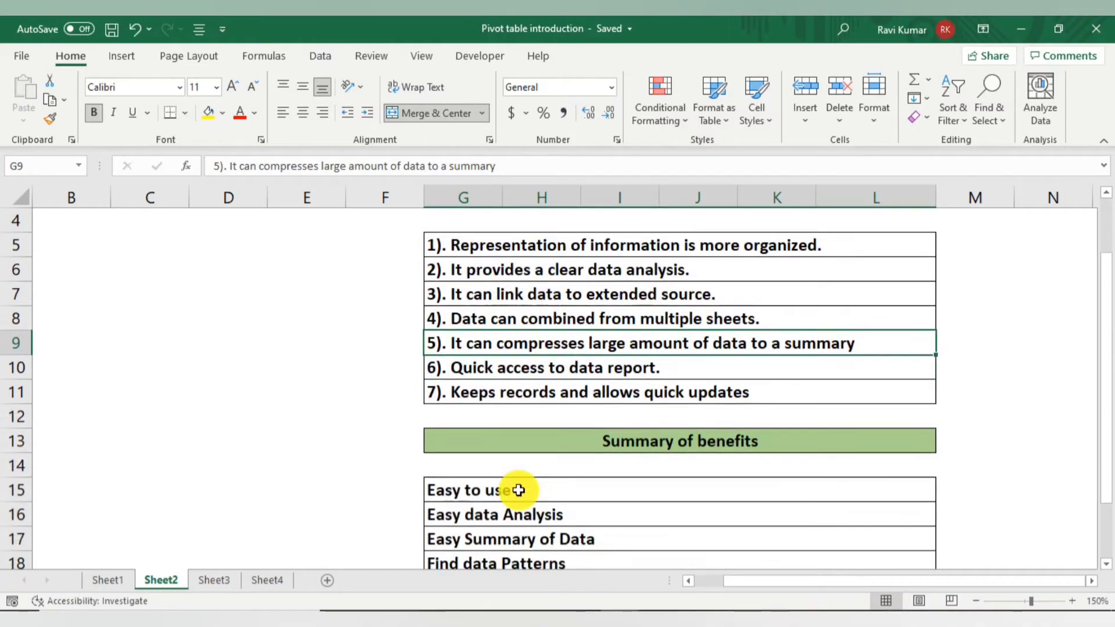
{"action": "scroll", "coordinate": [519, 491], "scroll_direction": "down", "scroll_amount": 2}
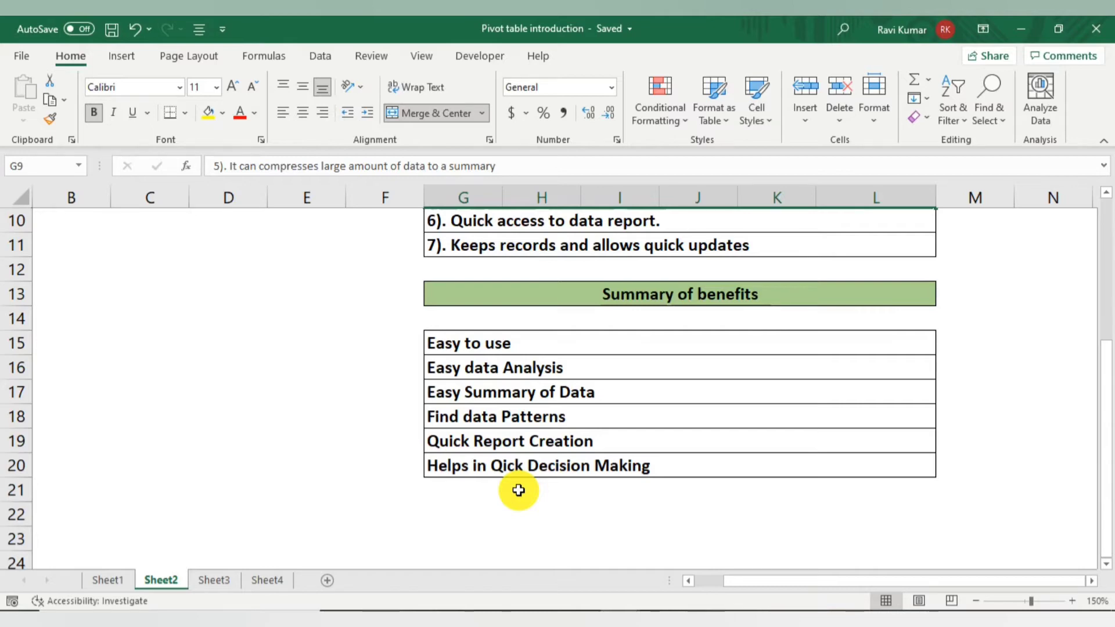
{"action": "left_click", "coordinate": [476, 509]}
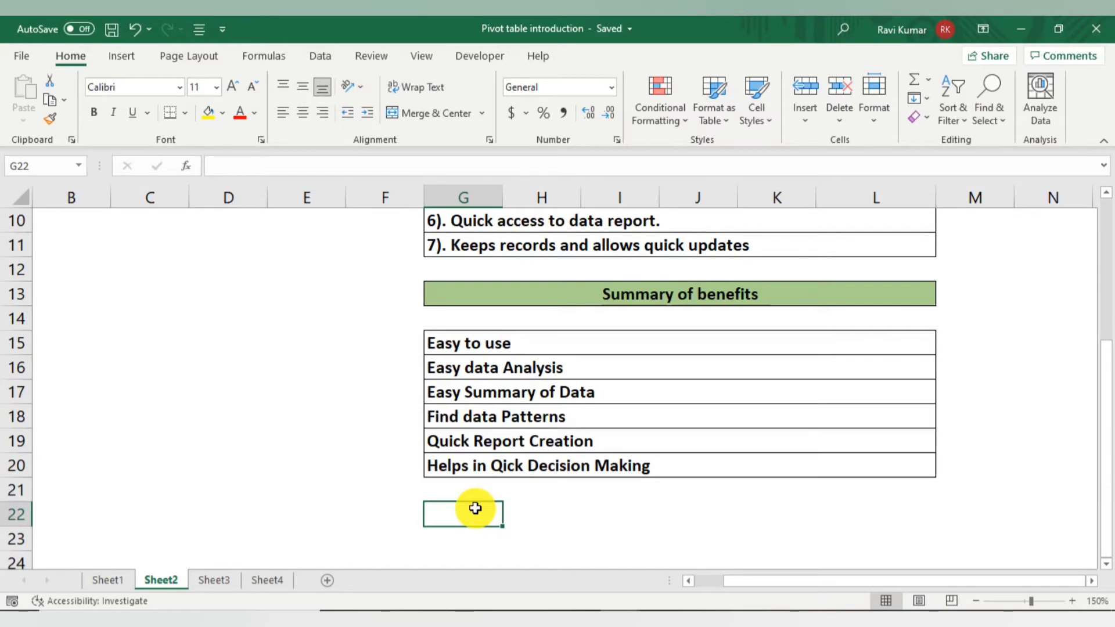
Step: Review Sheet3's pivot table pillars, the opening shortcuts by version, and the illustrations of the layout and PivotTable Fields areas
{"action": "key", "text": "ctrl+Page_Down"}
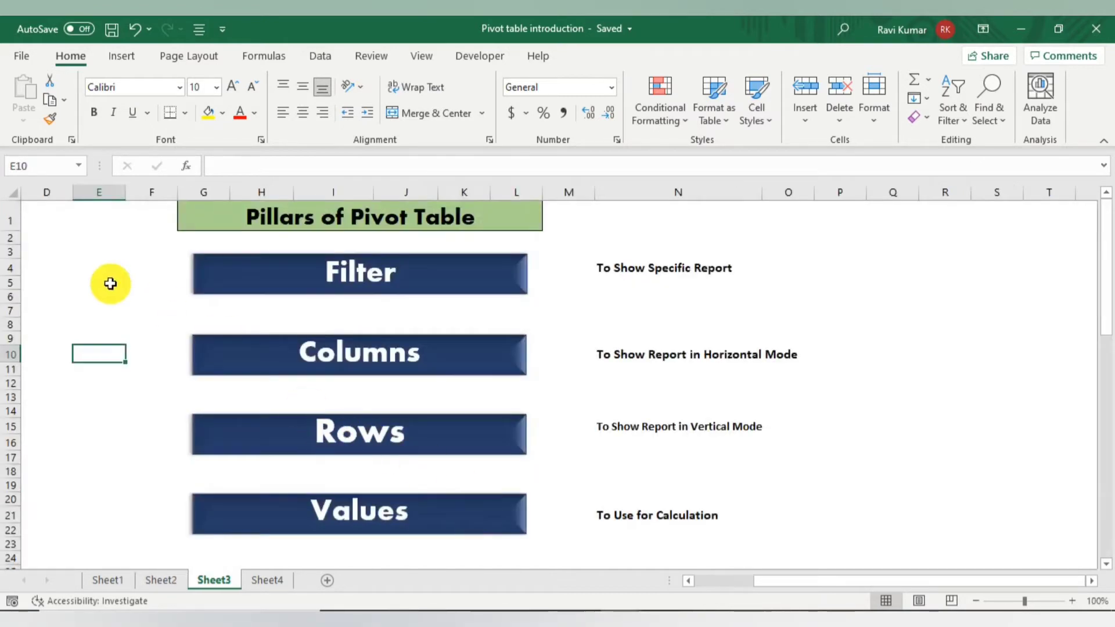
{"action": "left_click", "coordinate": [74, 272]}
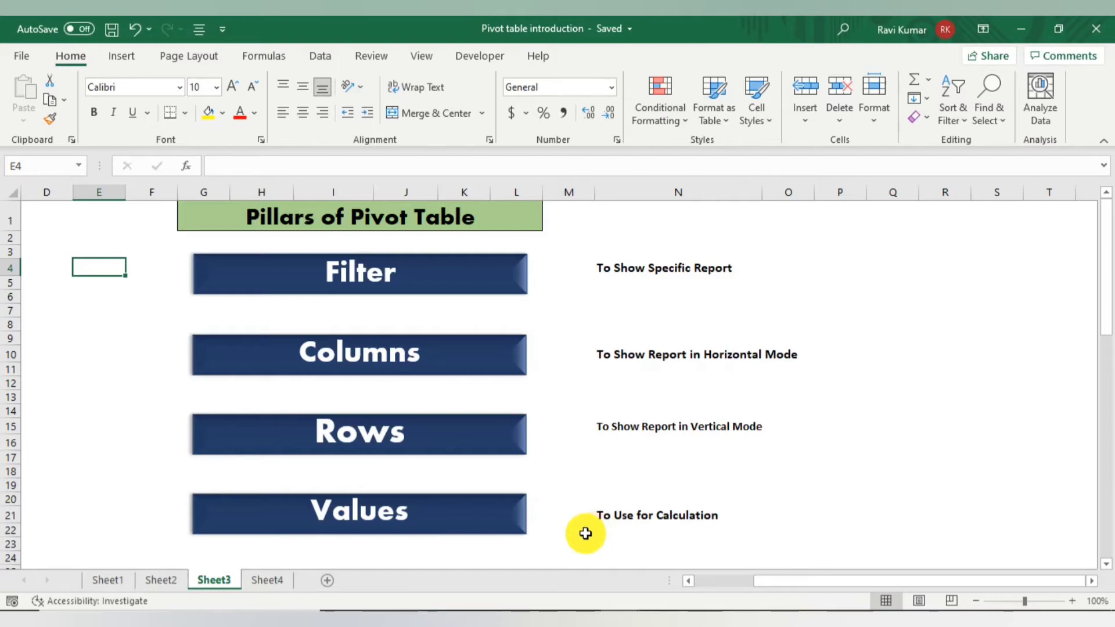
{"action": "scroll", "coordinate": [585, 534], "scroll_direction": "down", "scroll_amount": 1}
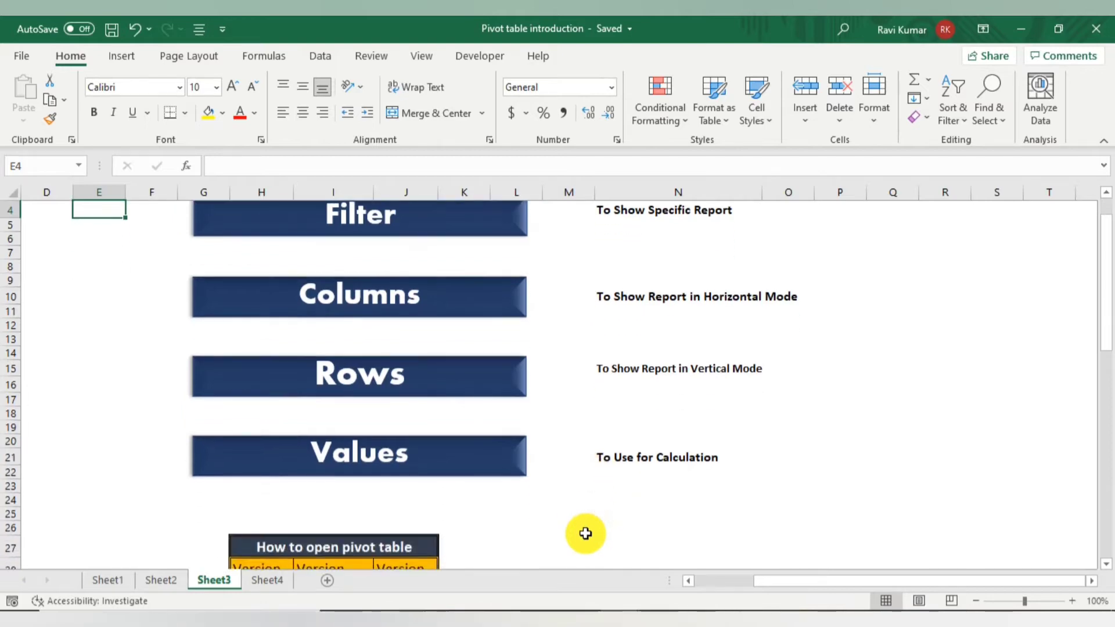
{"action": "scroll", "coordinate": [586, 533], "scroll_direction": "down", "scroll_amount": 2}
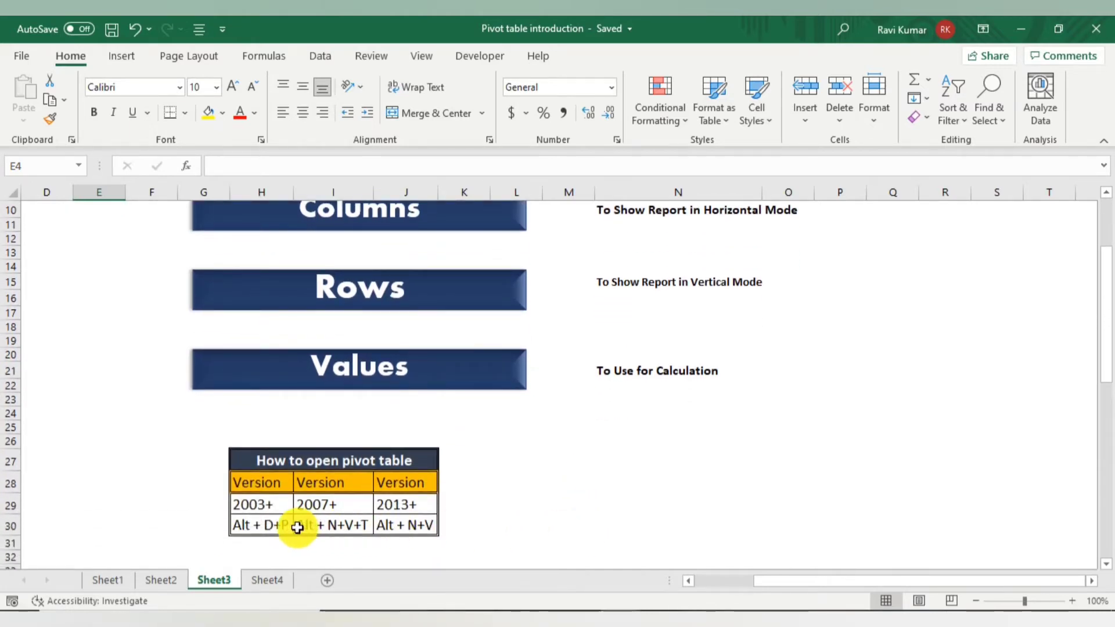
{"action": "left_click", "coordinate": [243, 511]}
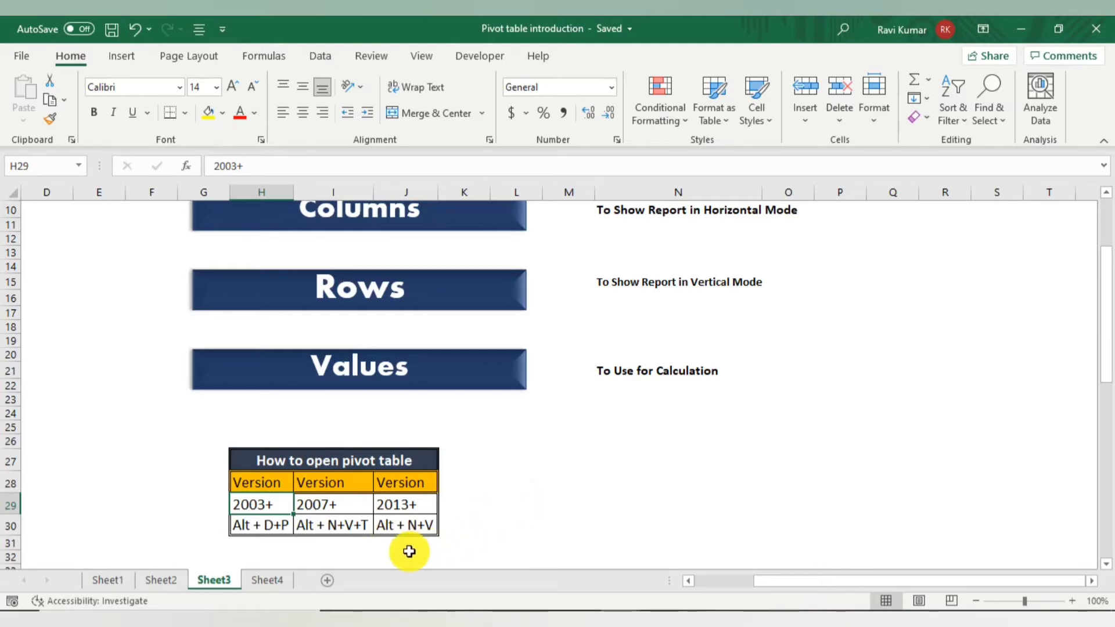
{"action": "scroll", "coordinate": [409, 551], "scroll_direction": "down", "scroll_amount": 4}
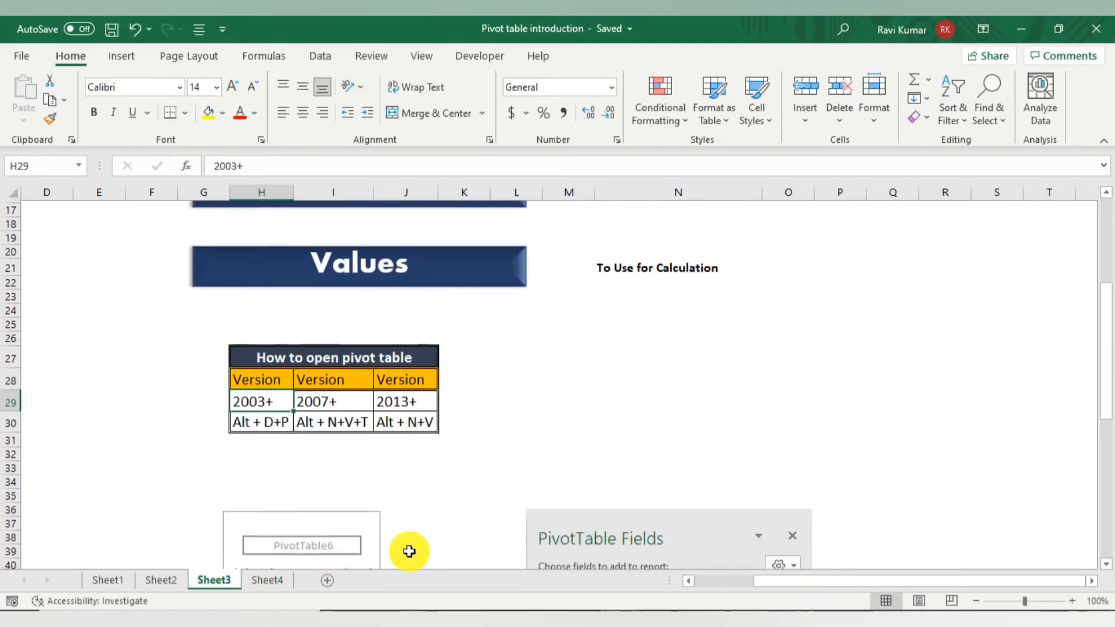
{"action": "scroll", "coordinate": [409, 551], "scroll_direction": "down", "scroll_amount": 3}
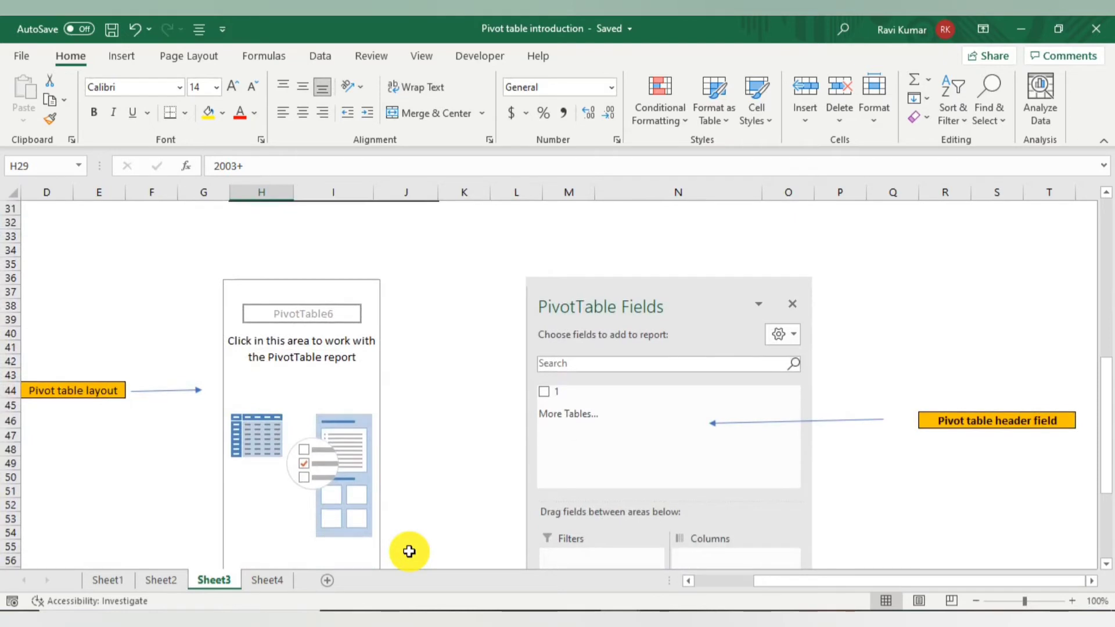
{"action": "scroll", "coordinate": [410, 551], "scroll_direction": "down", "scroll_amount": 1}
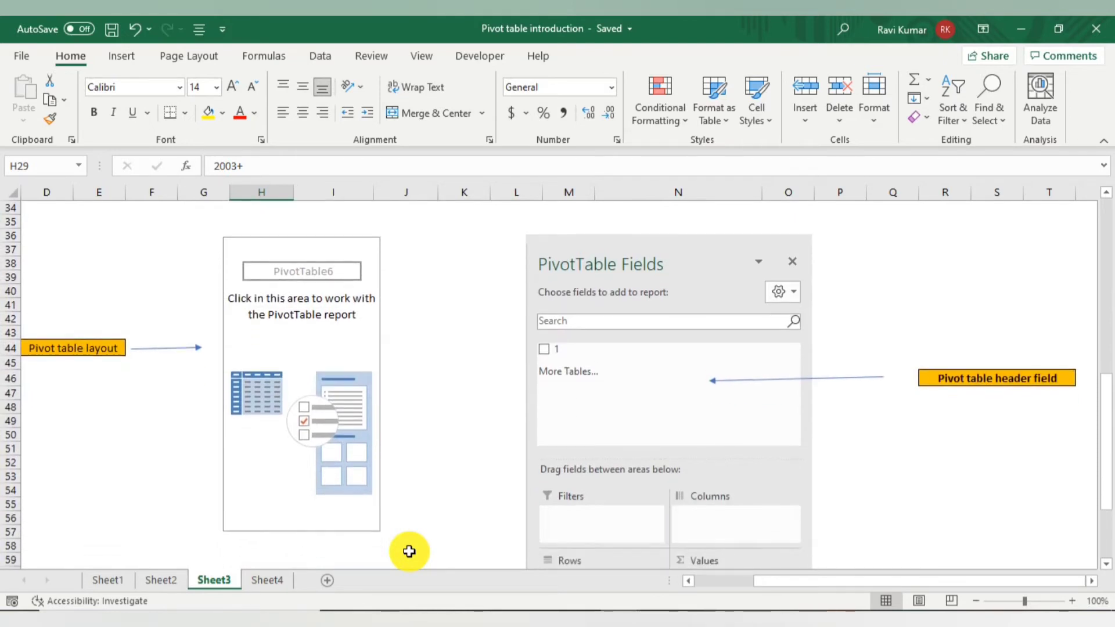
{"action": "scroll", "coordinate": [409, 551], "scroll_direction": "down", "scroll_amount": 1}
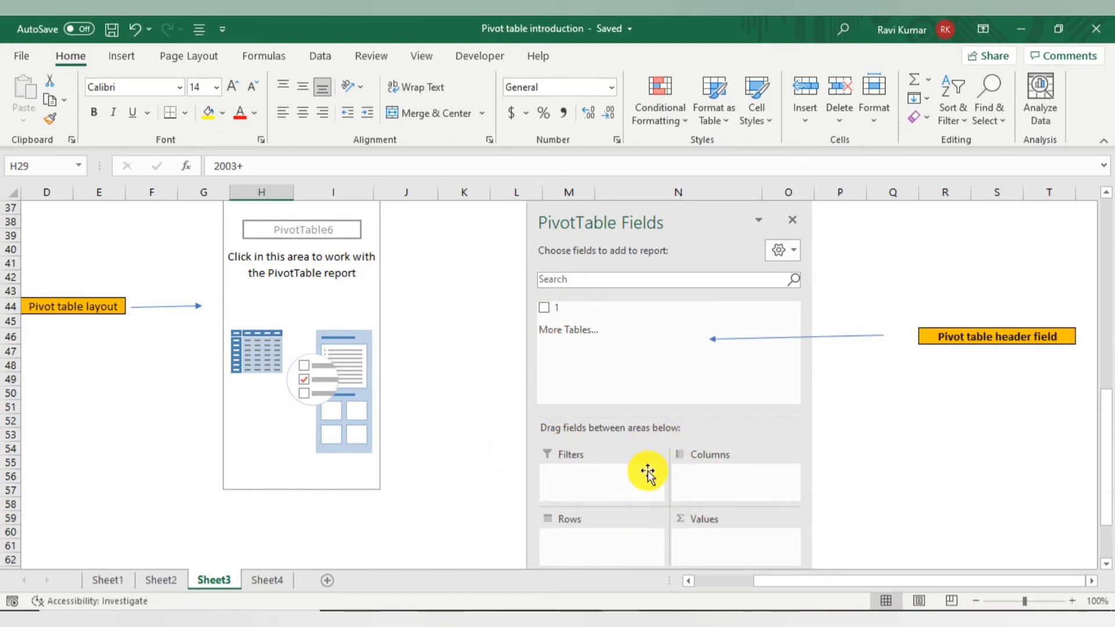
{"action": "left_click", "coordinate": [484, 459]}
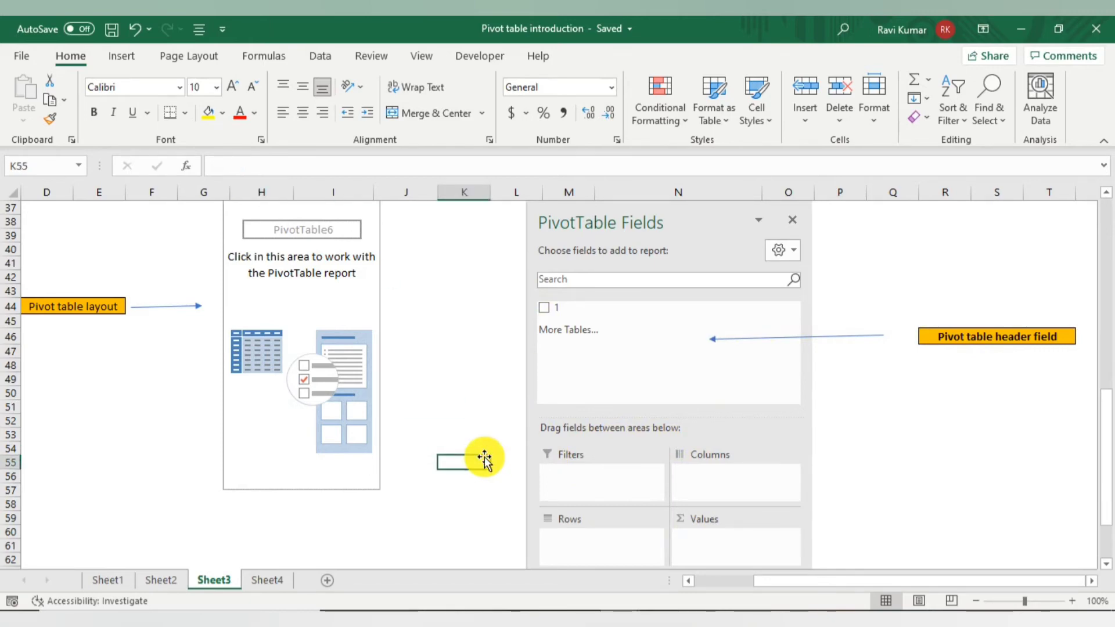
Step: Delete the entire Grand Total row below the sales data on Sheet4
{"action": "key", "text": "ctrl+Page_Down"}
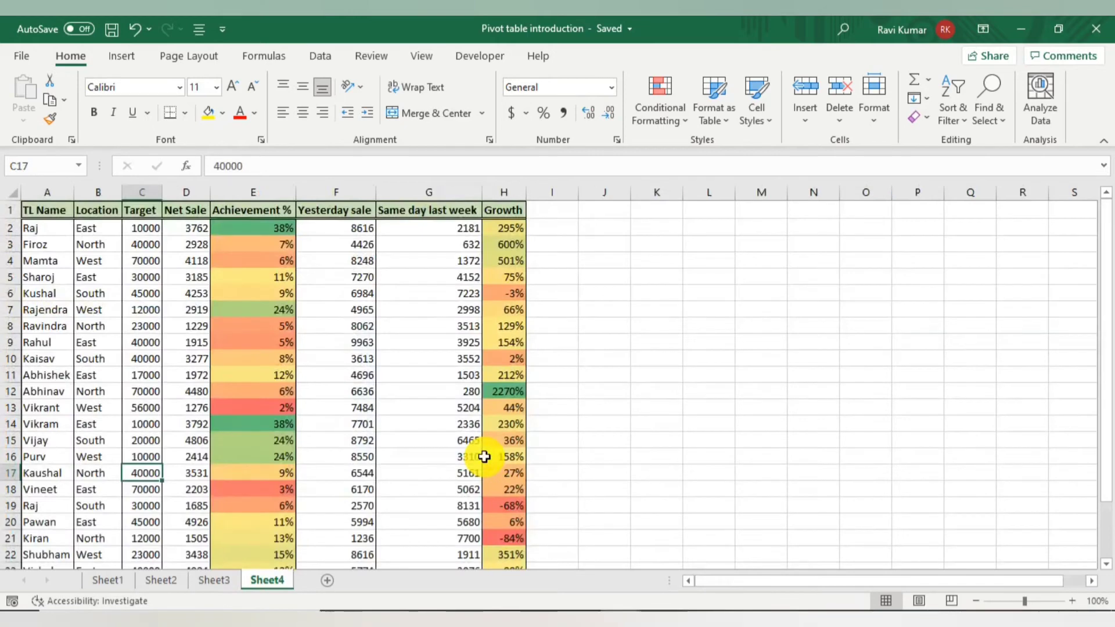
{"action": "left_click", "coordinate": [322, 452]}
{"action": "key", "text": "ctrl+Down"}
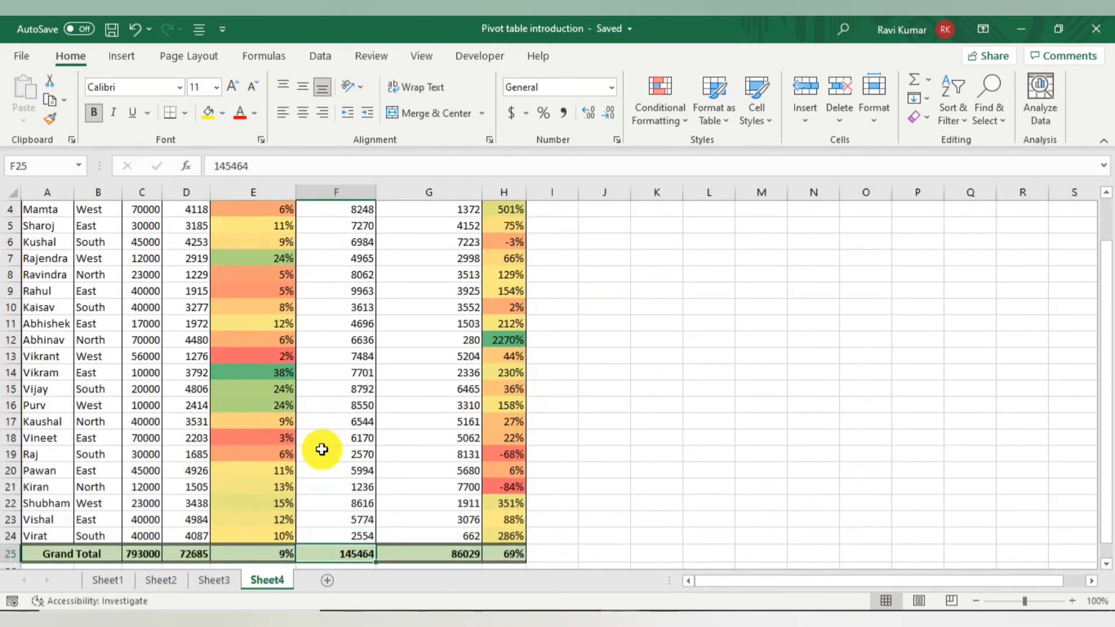
{"action": "key", "text": "Left"}
{"action": "key", "text": "Left"}
{"action": "key", "text": "Left"}
{"action": "key", "text": "Up"}
{"action": "key", "text": "Up"}
{"action": "key", "text": "Down"}
{"action": "key", "text": "Down"}
{"action": "key", "text": "shift+space"}
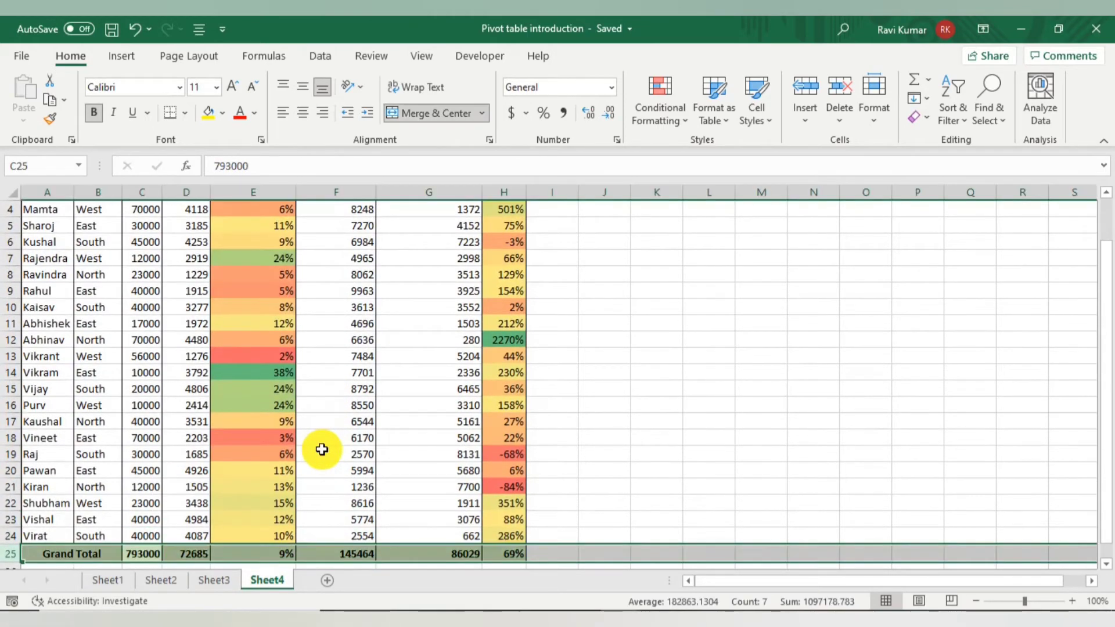
{"action": "key", "text": "ctrl+minus"}
Step: Check the extent of the sales table on Sheet4 by selecting it from the TL Name header through the last record
{"action": "key", "text": "ctrl+Up"}
{"action": "key", "text": "ctrl+Up"}
{"action": "key", "text": "ctrl+Left"}
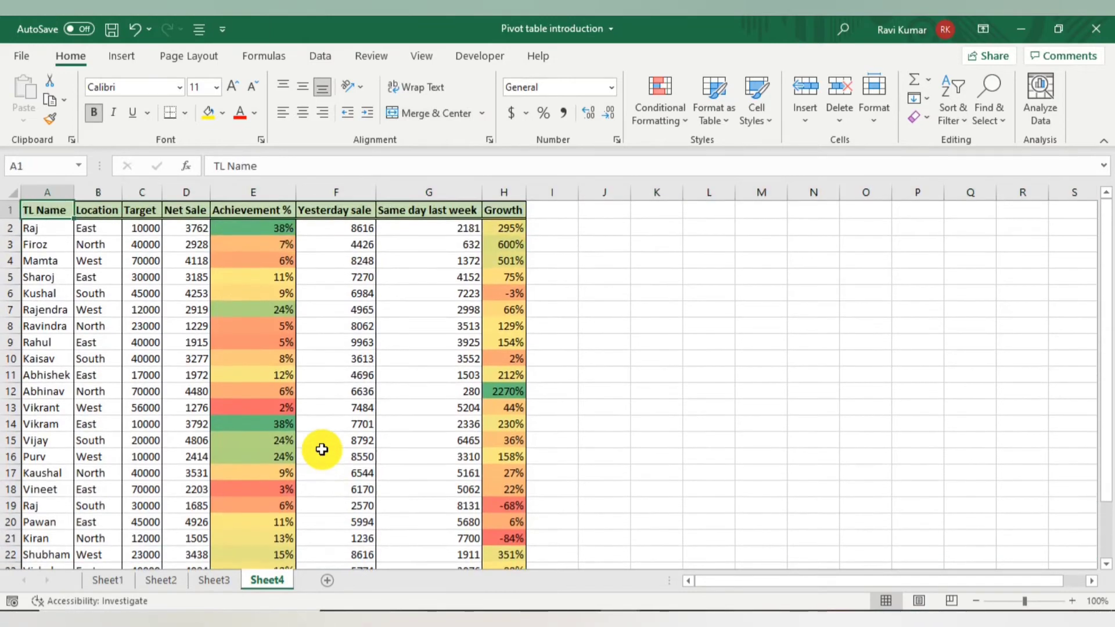
{"action": "key", "text": "ctrl+shift+Right"}
{"action": "key", "text": "ctrl+shift+Down"}
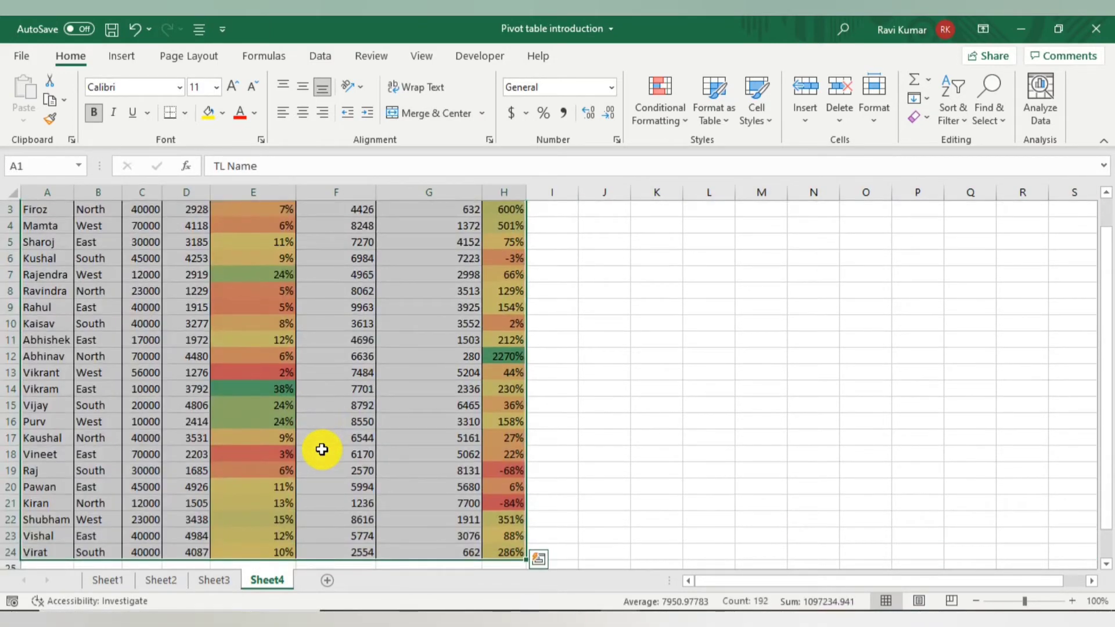
{"action": "key", "text": "Down"}
{"action": "key", "text": "Down"}
{"action": "key", "text": "Down"}
{"action": "key", "text": "Right"}
{"action": "key", "text": "Right"}
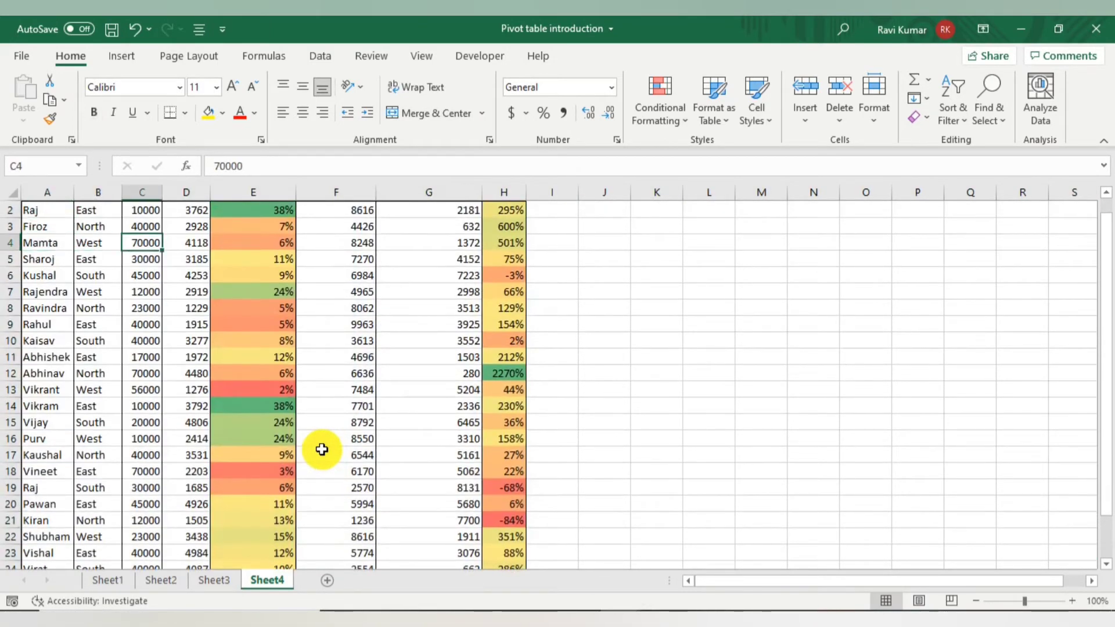
Step: Create a pivot table from the range Sheet4!$A$1:$H$24, placed on the existing worksheet at Sheet4!$L$2
{"action": "left_click", "coordinate": [178, 341]}
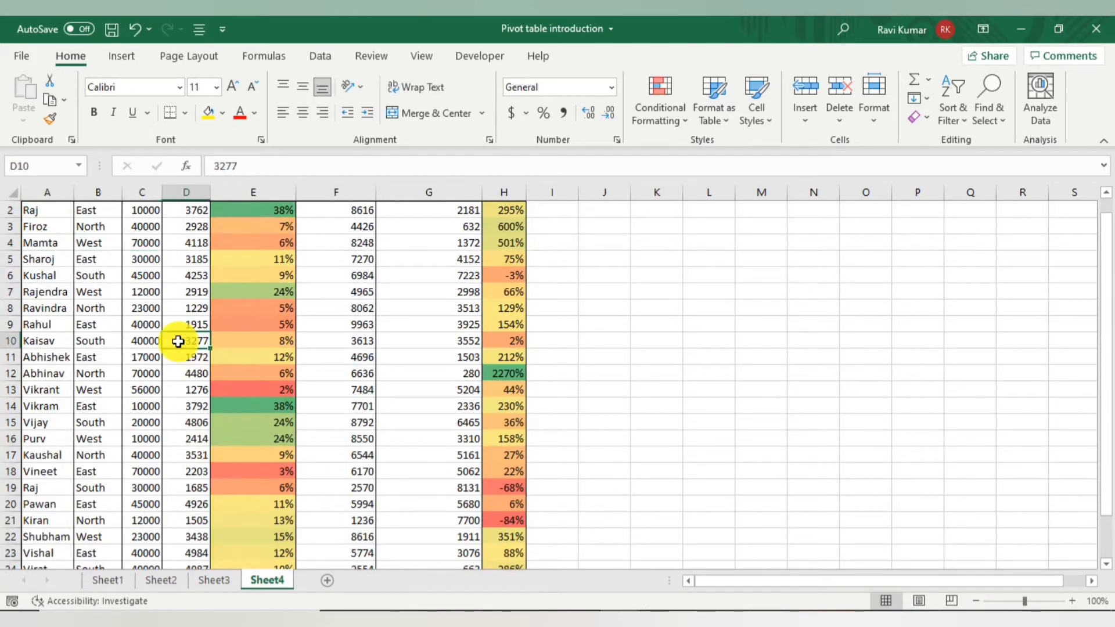
{"action": "key", "text": "alt+n"}
{"action": "key", "text": "v"}
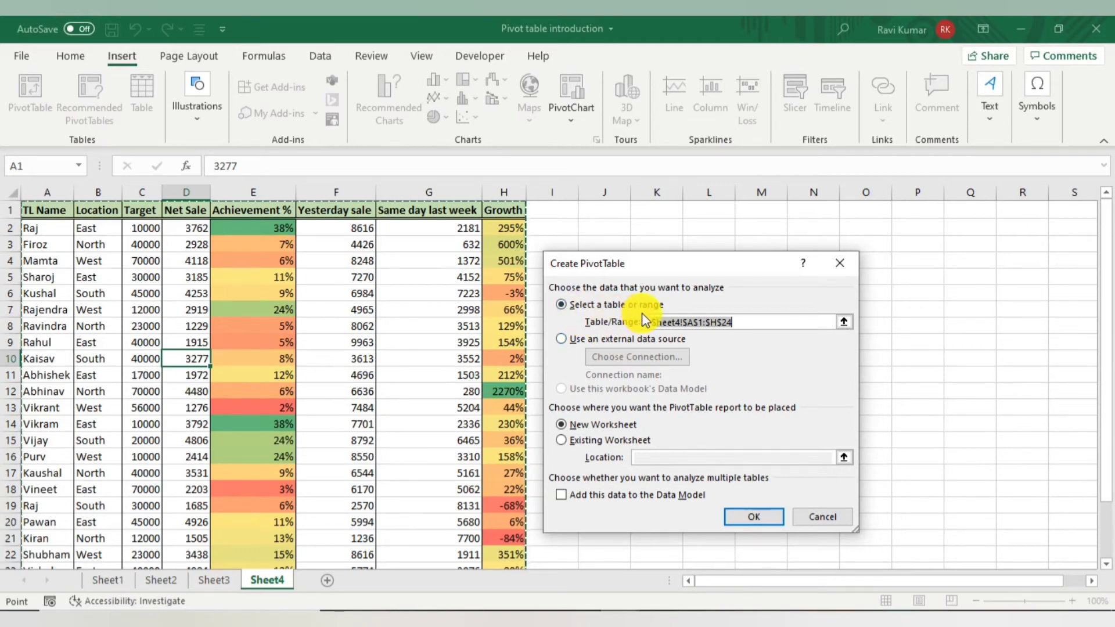
{"action": "left_click_drag", "start_coordinate": [650, 322], "coordinate": [715, 338]}
{"action": "left_click", "coordinate": [560, 442]}
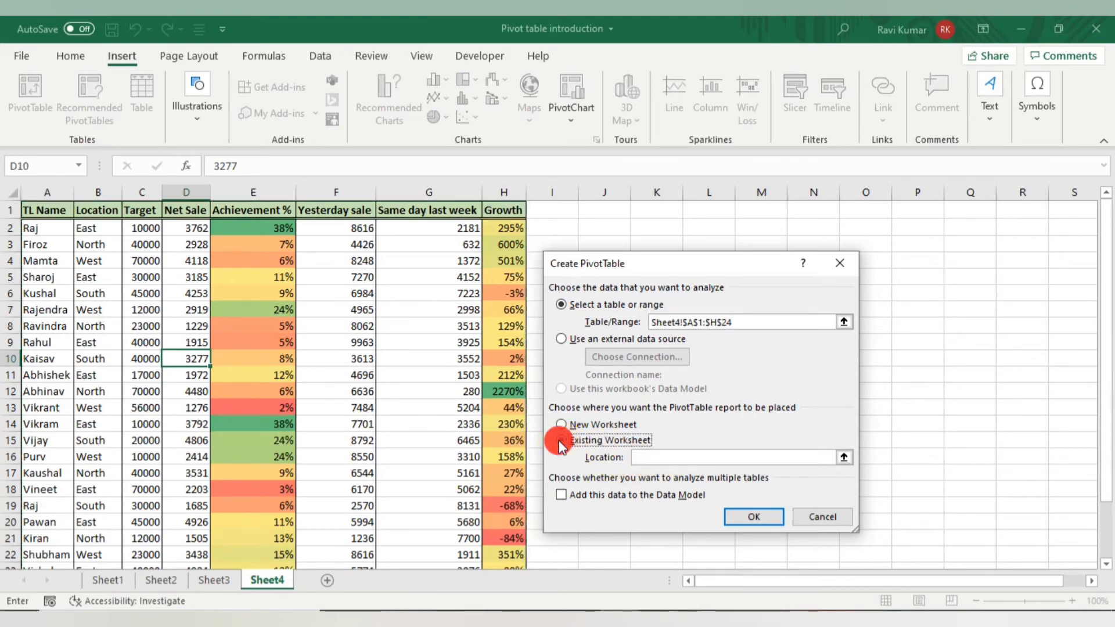
{"action": "left_click", "coordinate": [650, 459]}
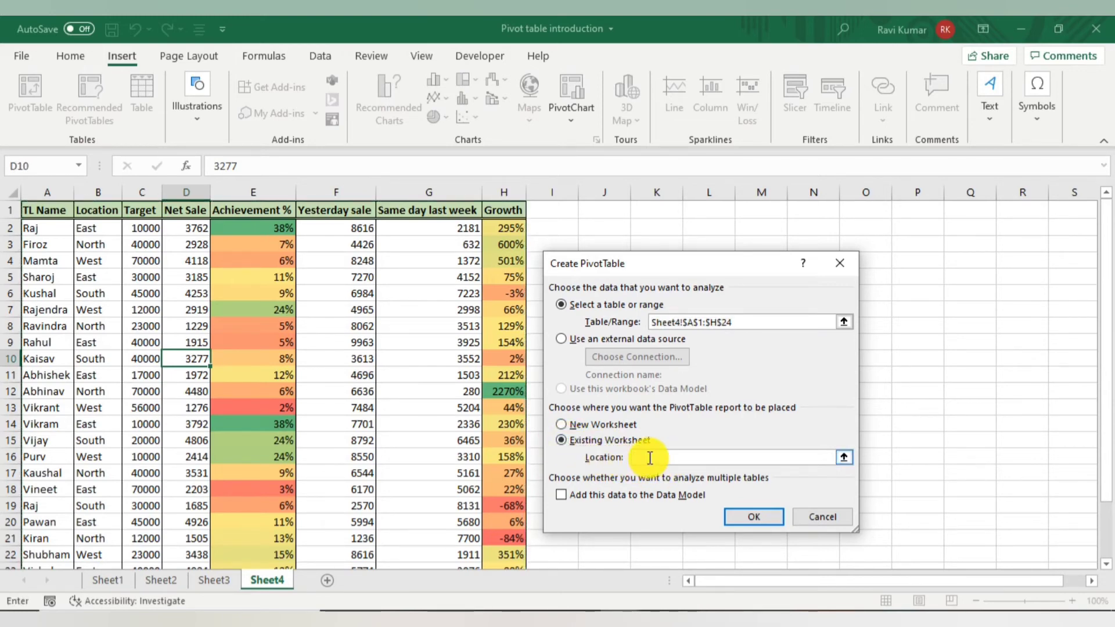
{"action": "left_click", "coordinate": [701, 226]}
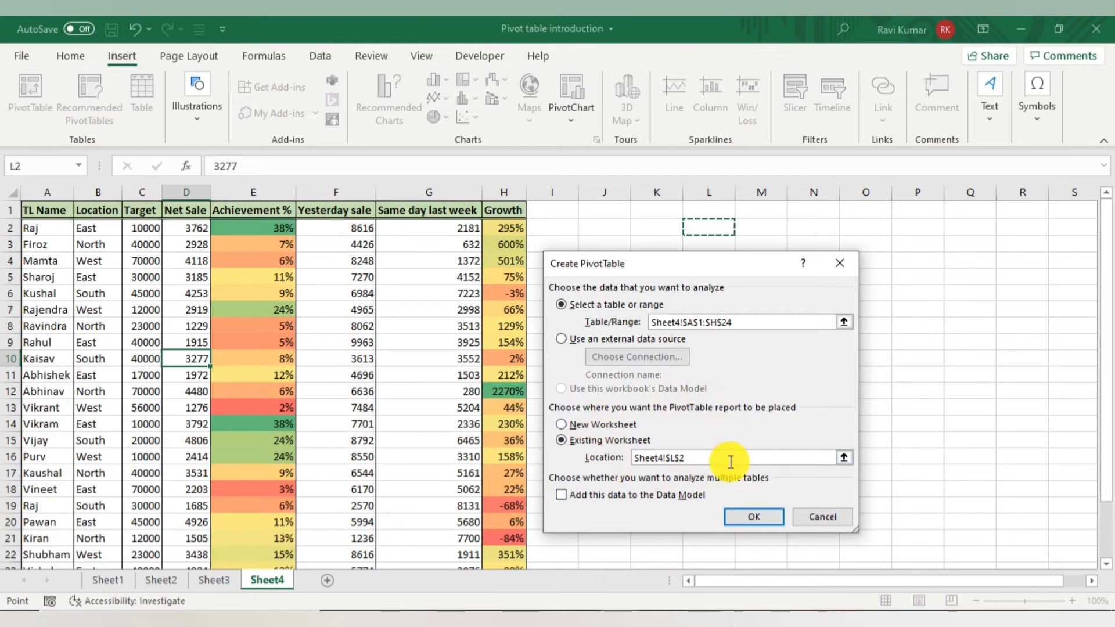
{"action": "left_click", "coordinate": [753, 517]}
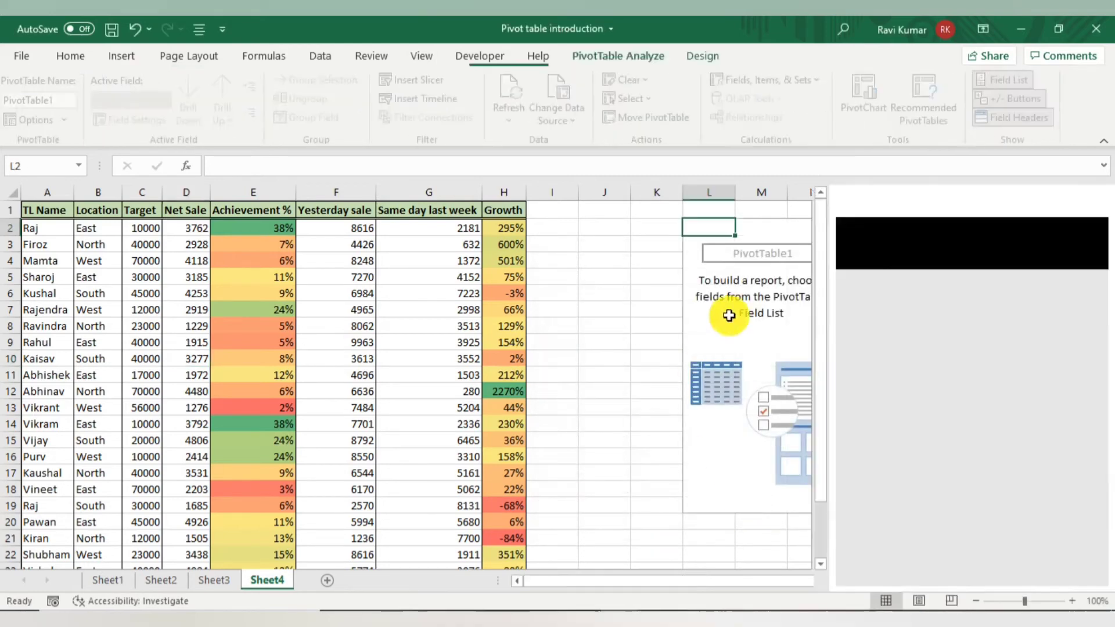
Step: Examine the empty pivot table report area beside the sales data
{"action": "key", "text": "Right"}
{"action": "key", "text": "Right"}
{"action": "key", "text": "Right"}
{"action": "key", "text": "Right"}
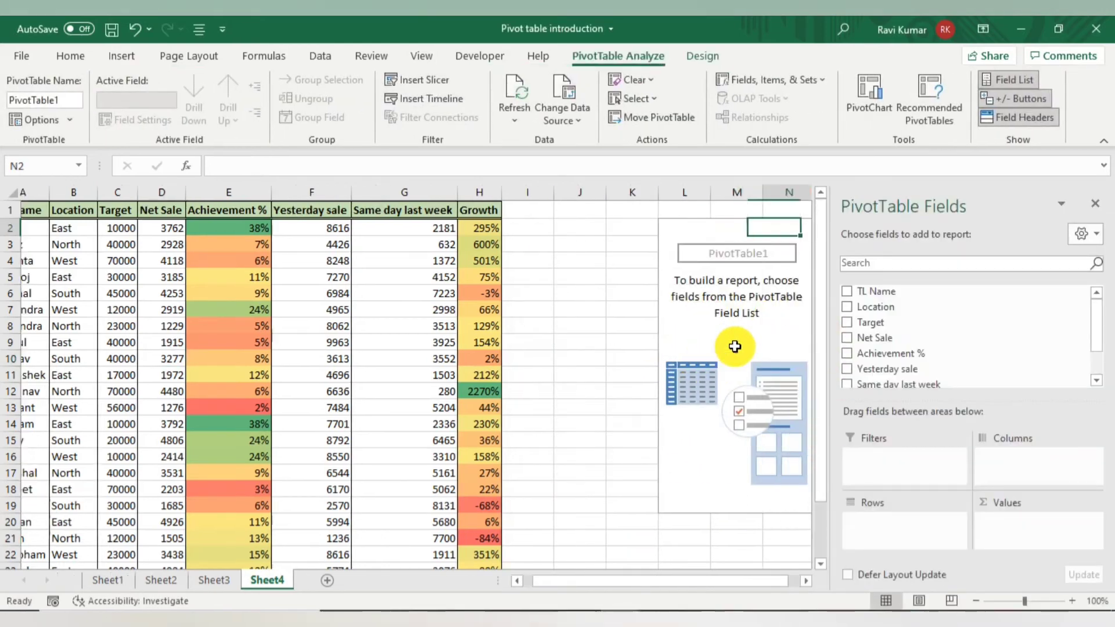
{"action": "key", "text": "Left"}
{"action": "key", "text": "Left"}
{"action": "key", "text": "Left"}
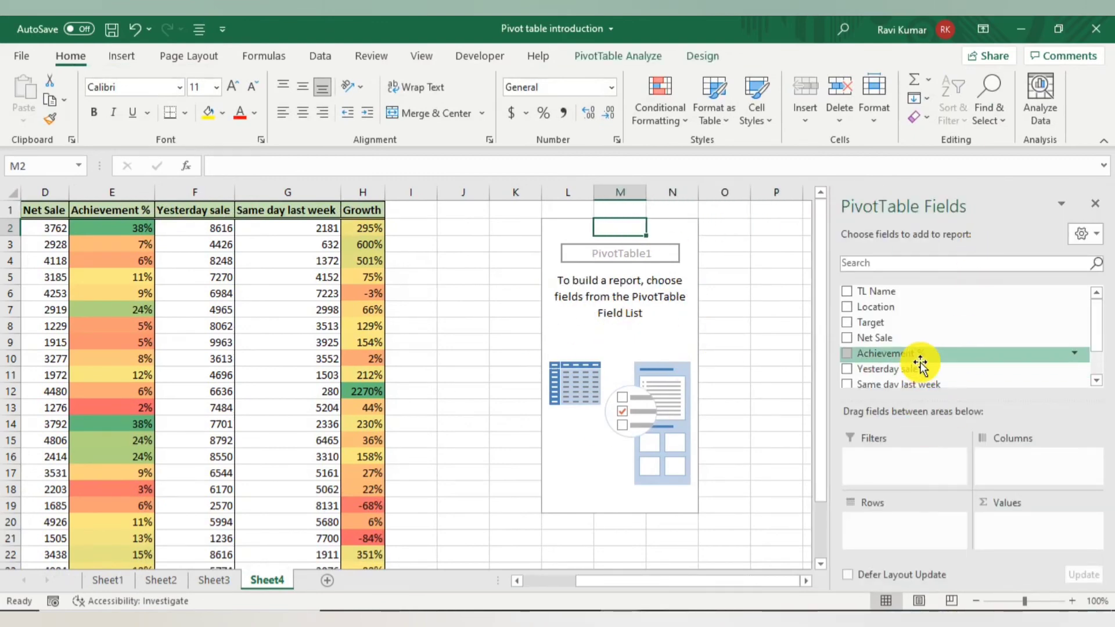
Step: Look through the available pivot table fields from TL Name to Growth and compare them with the source table's headers
{"action": "scroll", "coordinate": [921, 363], "scroll_direction": "down", "scroll_amount": 1}
{"action": "scroll", "coordinate": [920, 358], "scroll_direction": "up", "scroll_amount": 1}
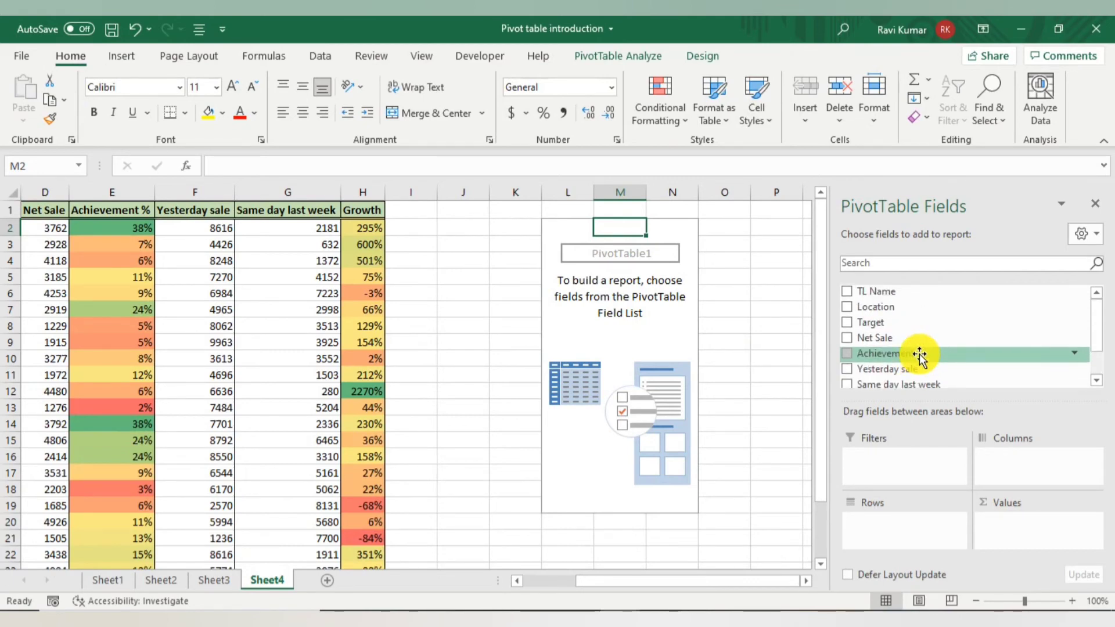
{"action": "scroll", "coordinate": [919, 356], "scroll_direction": "down", "scroll_amount": 1}
{"action": "scroll", "coordinate": [920, 355], "scroll_direction": "up", "scroll_amount": 1}
{"action": "scroll", "coordinate": [920, 355], "scroll_direction": "down", "scroll_amount": 1}
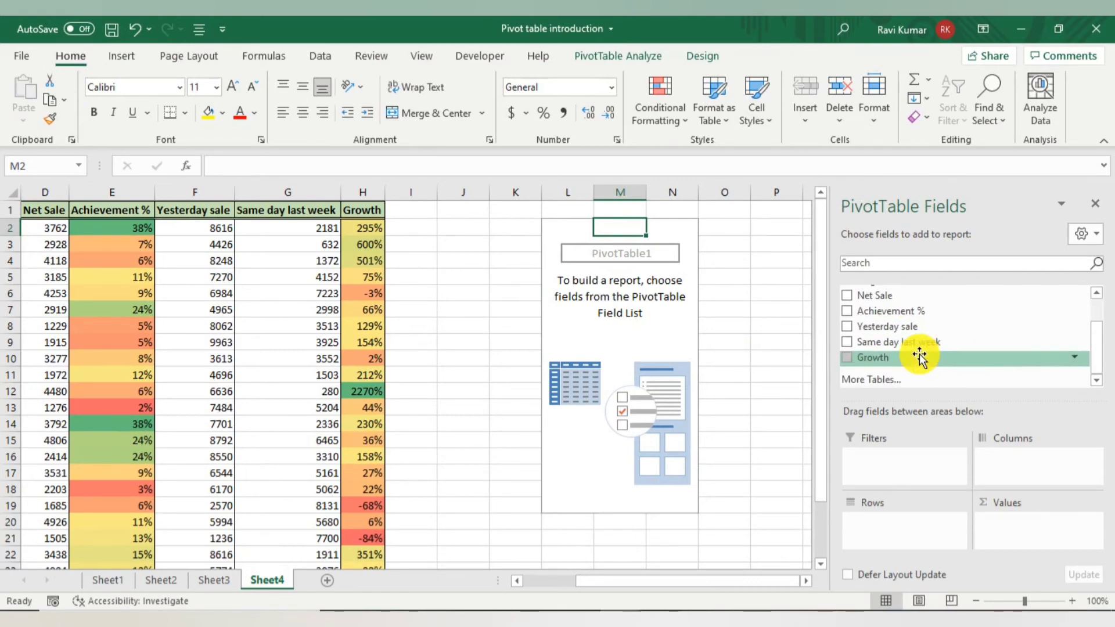
{"action": "scroll", "coordinate": [919, 355], "scroll_direction": "up", "scroll_amount": 2}
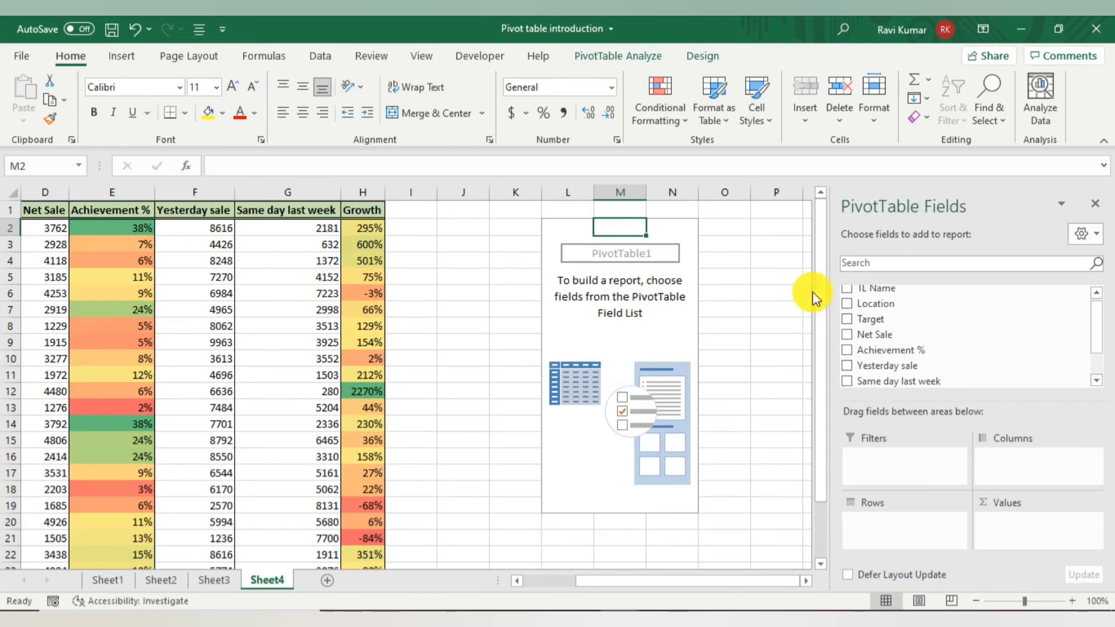
{"action": "scroll", "coordinate": [889, 345], "scroll_direction": "down", "scroll_amount": 2}
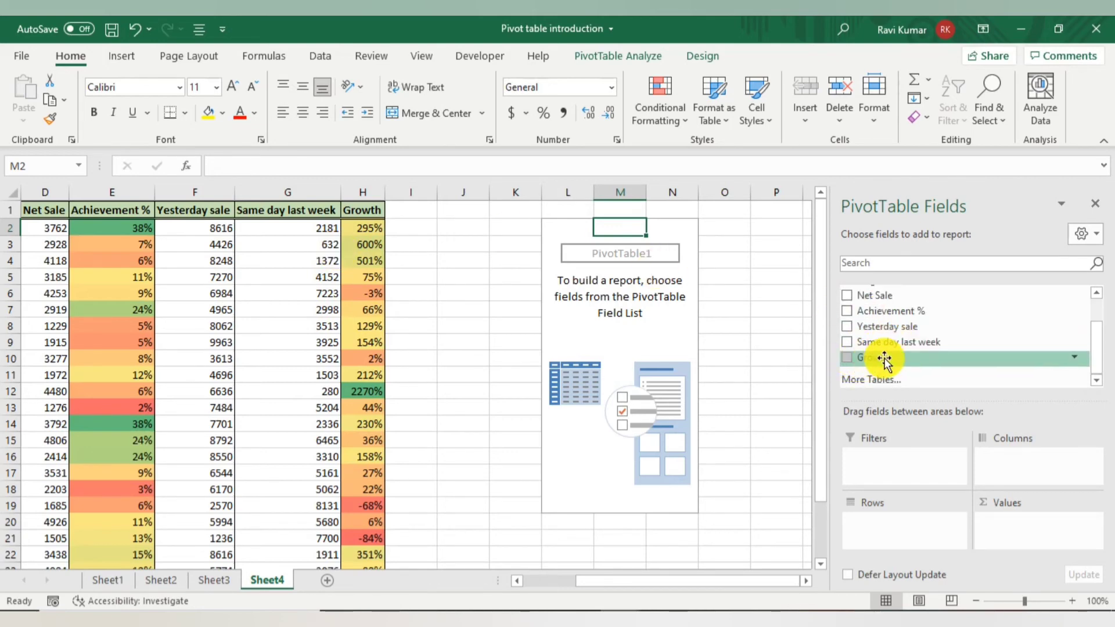
{"action": "scroll", "coordinate": [884, 361], "scroll_direction": "up", "scroll_amount": 2}
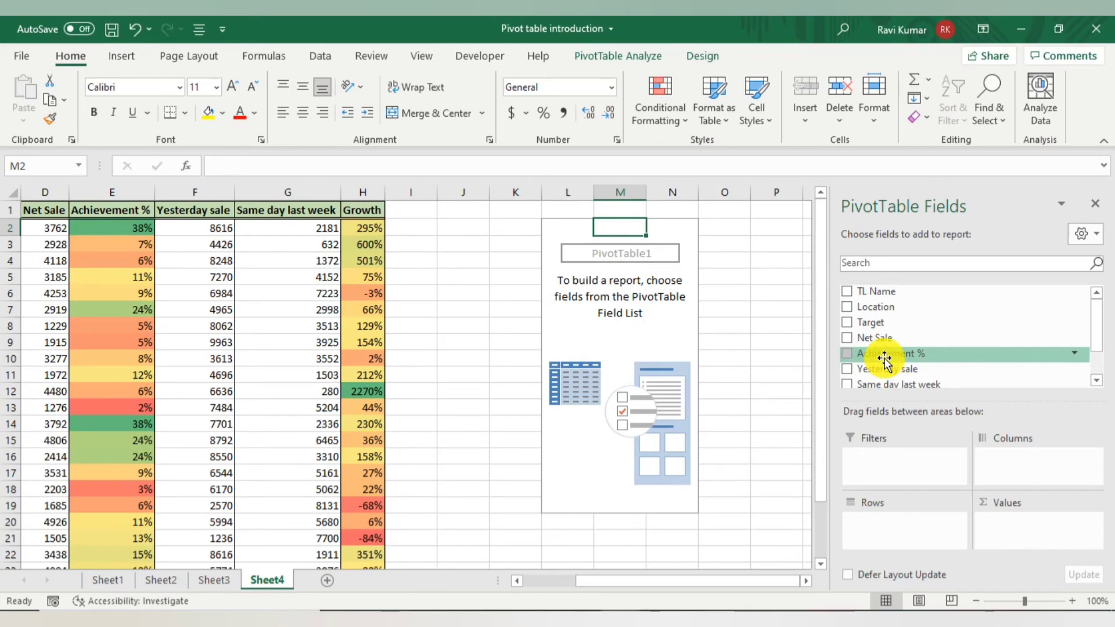
{"action": "scroll", "coordinate": [237, 319], "scroll_direction": "left", "scroll_amount": 3}
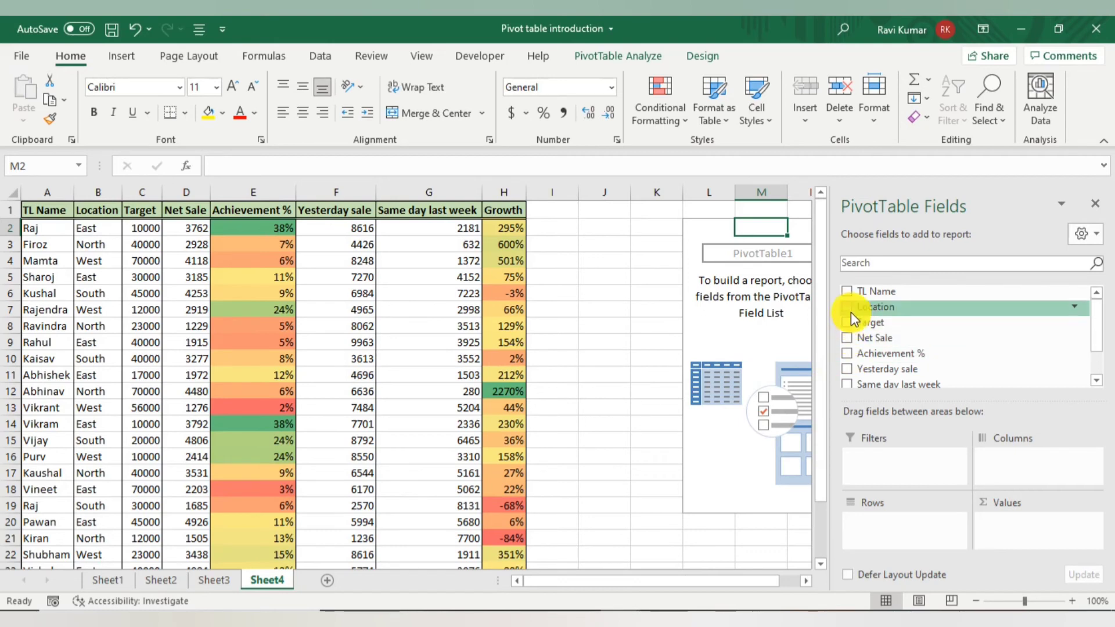
Step: Lay out the pivot table with Location in the rows, TL Name as the report filter and Net Sale summed in the values
{"action": "left_click_drag", "start_coordinate": [851, 309], "coordinate": [912, 538]}
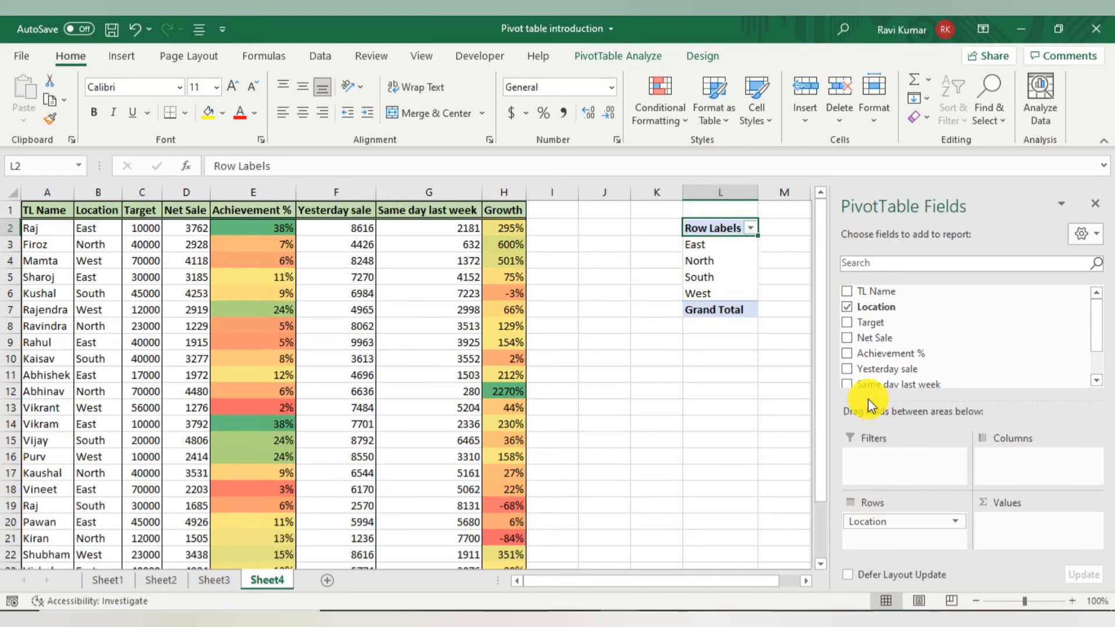
{"action": "left_click_drag", "start_coordinate": [871, 385], "coordinate": [909, 469]}
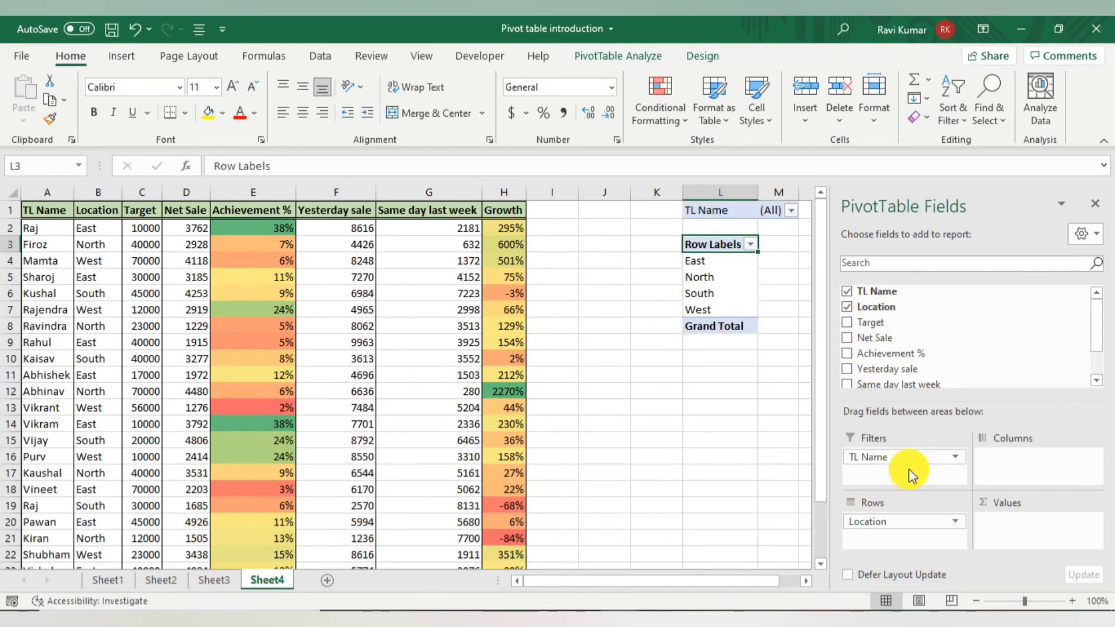
{"action": "left_click_drag", "start_coordinate": [874, 341], "coordinate": [1014, 523]}
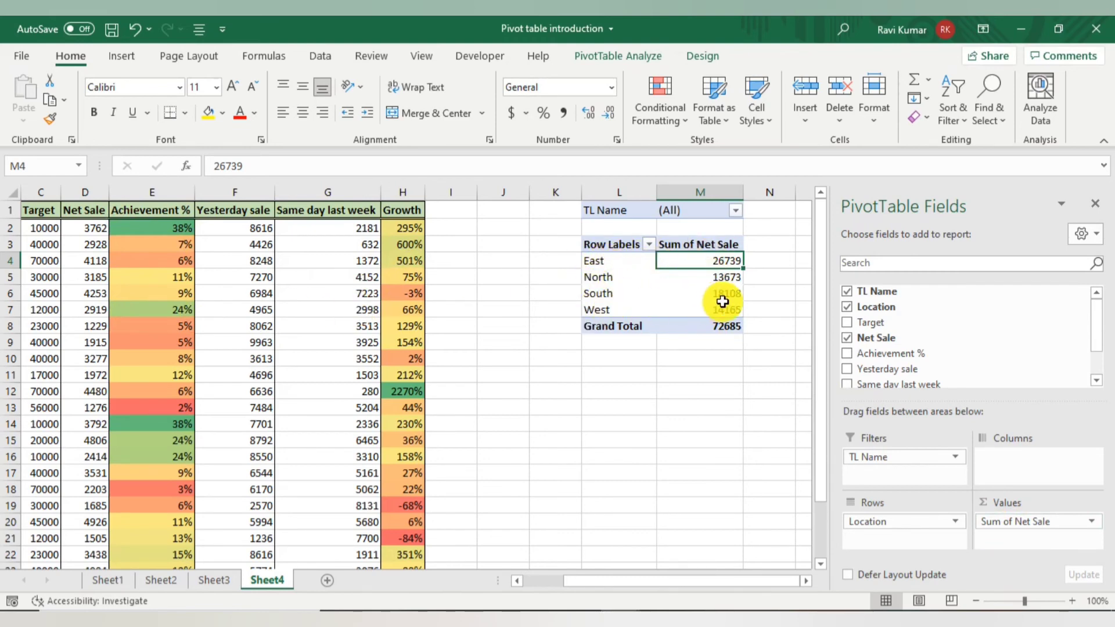
Step: Filter the pivot table by TL Name to show only the team leader recorded in source row 13
{"action": "left_click", "coordinate": [736, 211]}
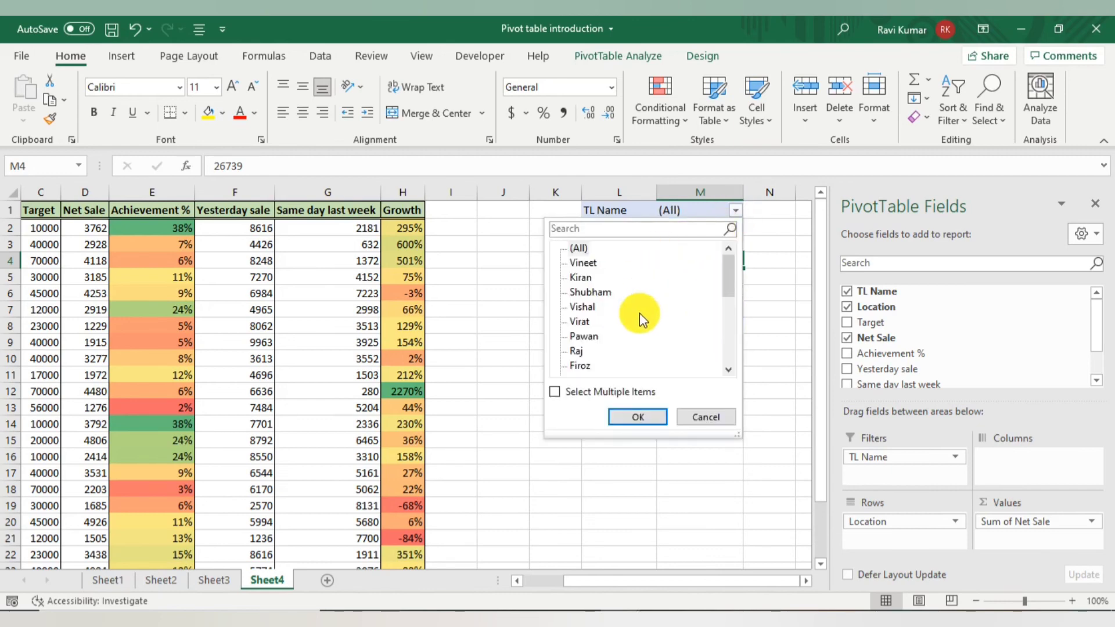
{"action": "scroll", "coordinate": [639, 313], "scroll_direction": "down", "scroll_amount": 3}
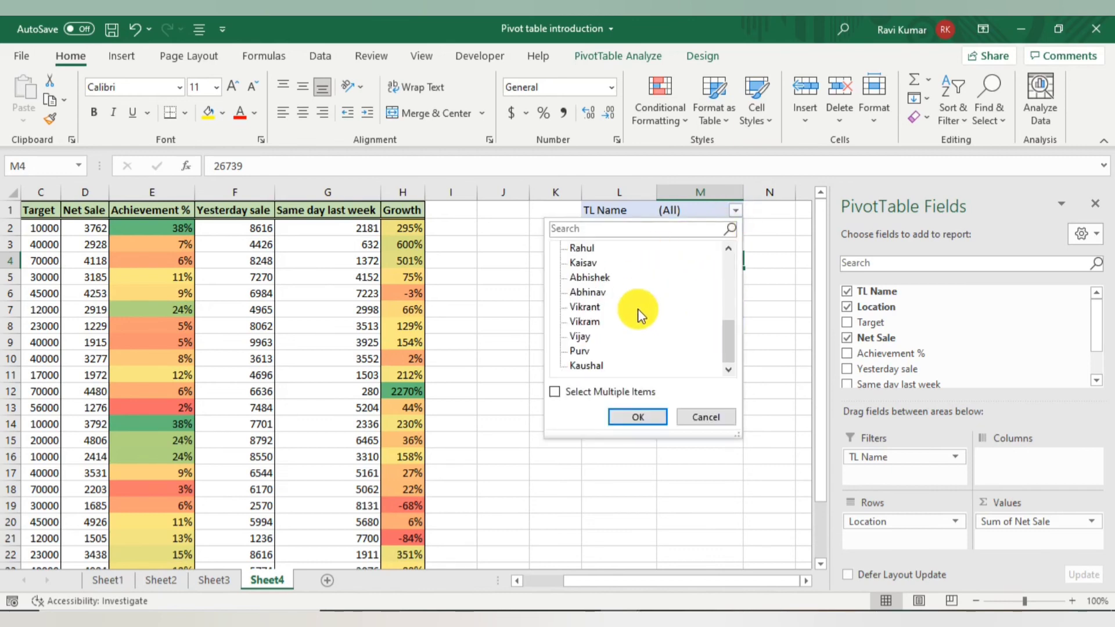
{"action": "left_click", "coordinate": [581, 308]}
{"action": "left_click", "coordinate": [622, 417]}
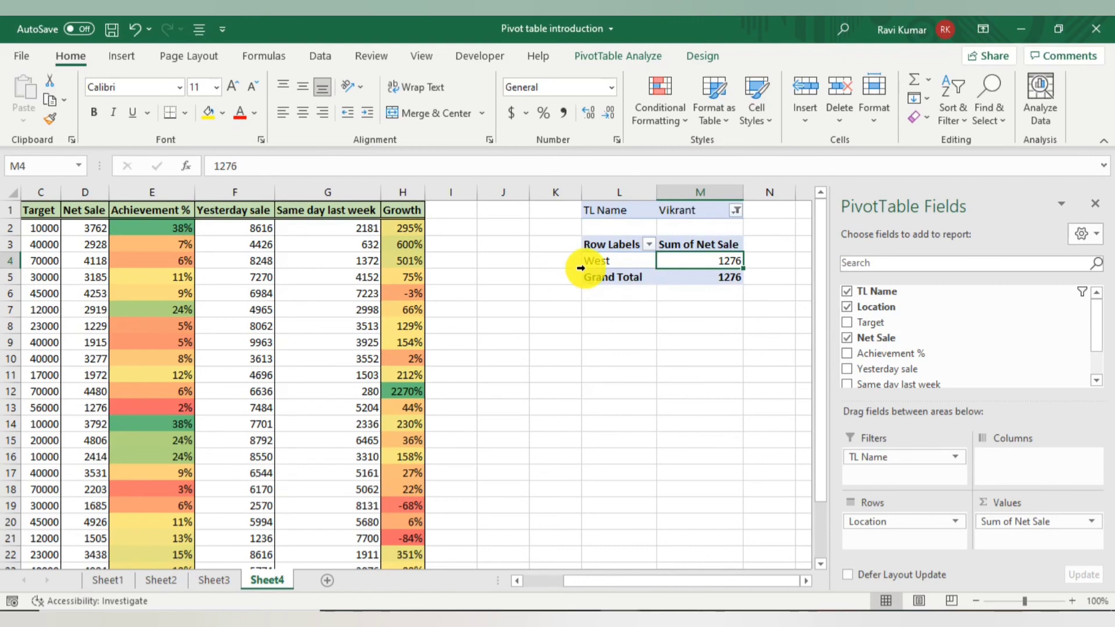
Step: Switch the TL Name report filter to the fourth individual team leader in the filter list
{"action": "left_click", "coordinate": [736, 210]}
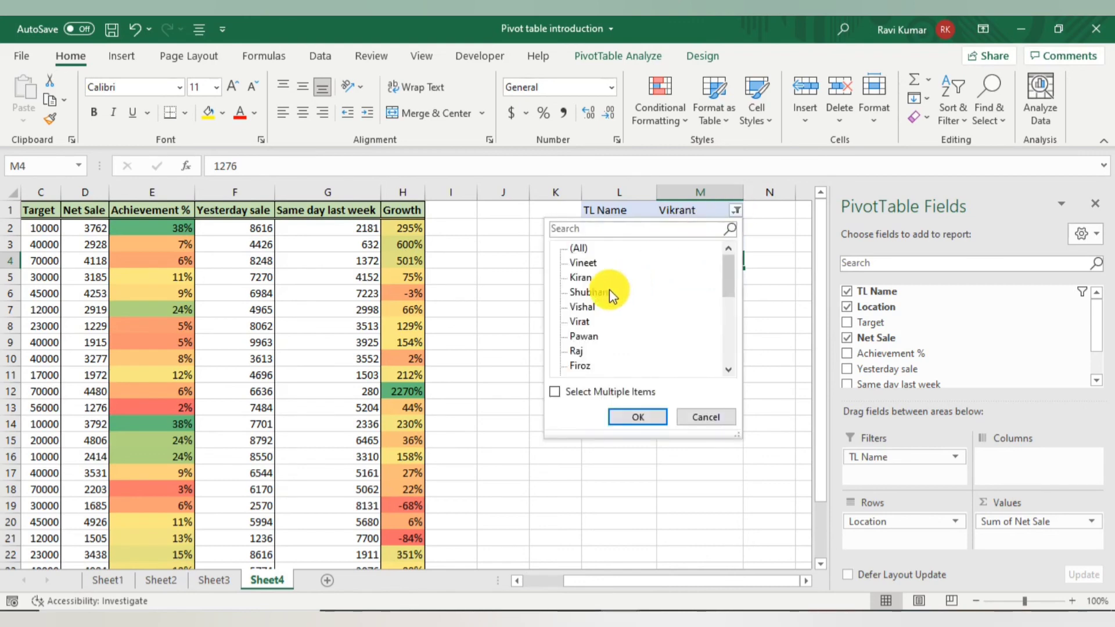
{"action": "left_click", "coordinate": [583, 307]}
{"action": "left_click", "coordinate": [625, 411]}
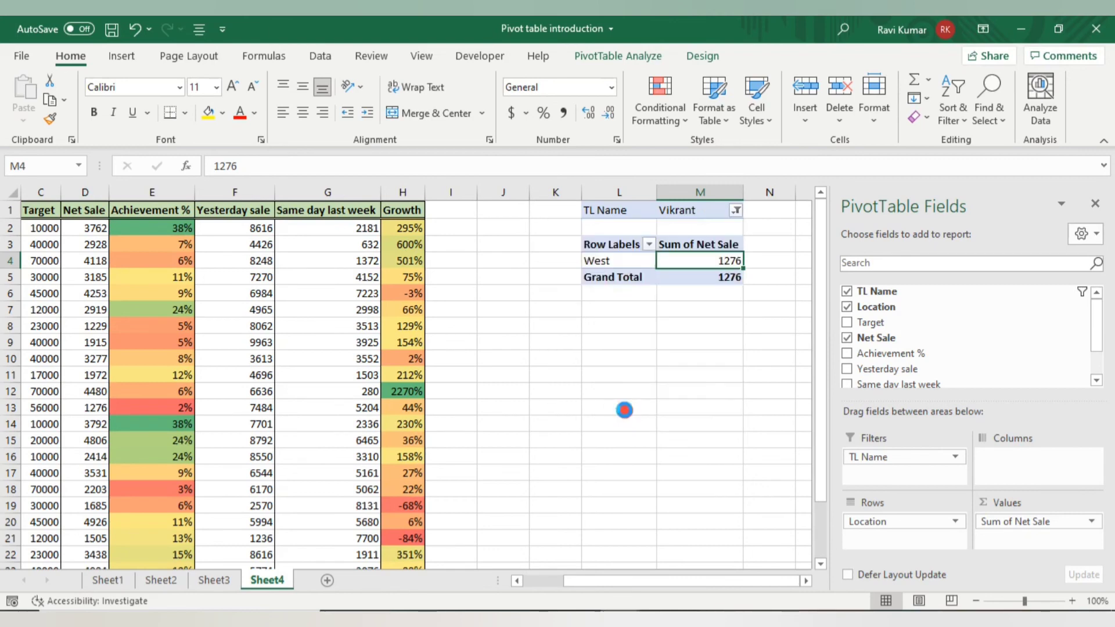
Step: Allow multiple items in the TL Name filter and add the team leader from source row 22 to the selection
{"action": "left_click", "coordinate": [735, 212]}
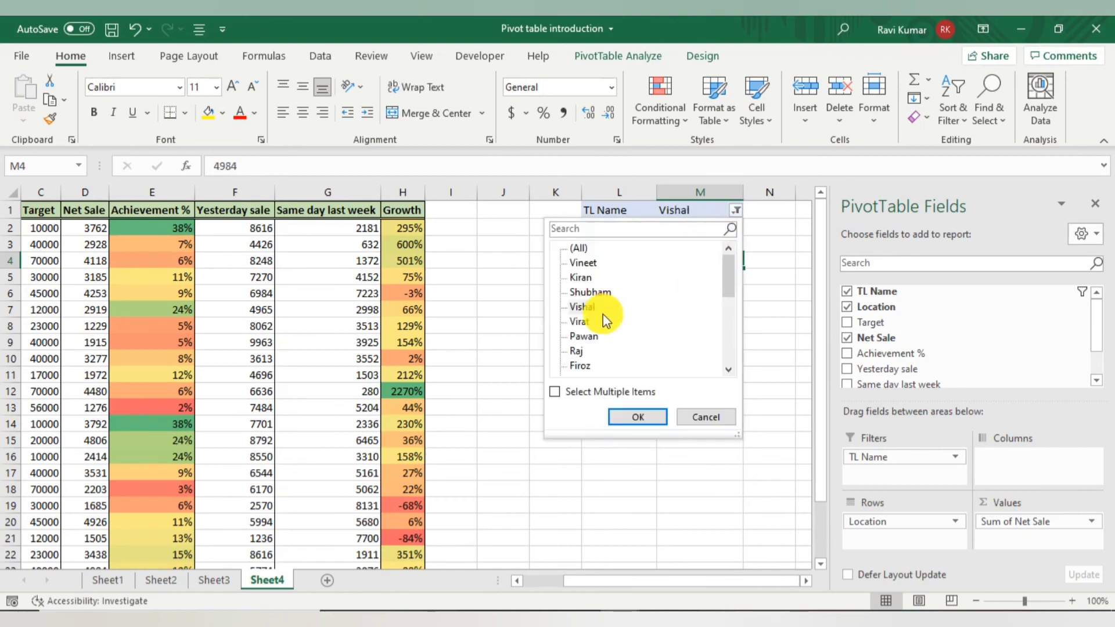
{"action": "left_click", "coordinate": [555, 393]}
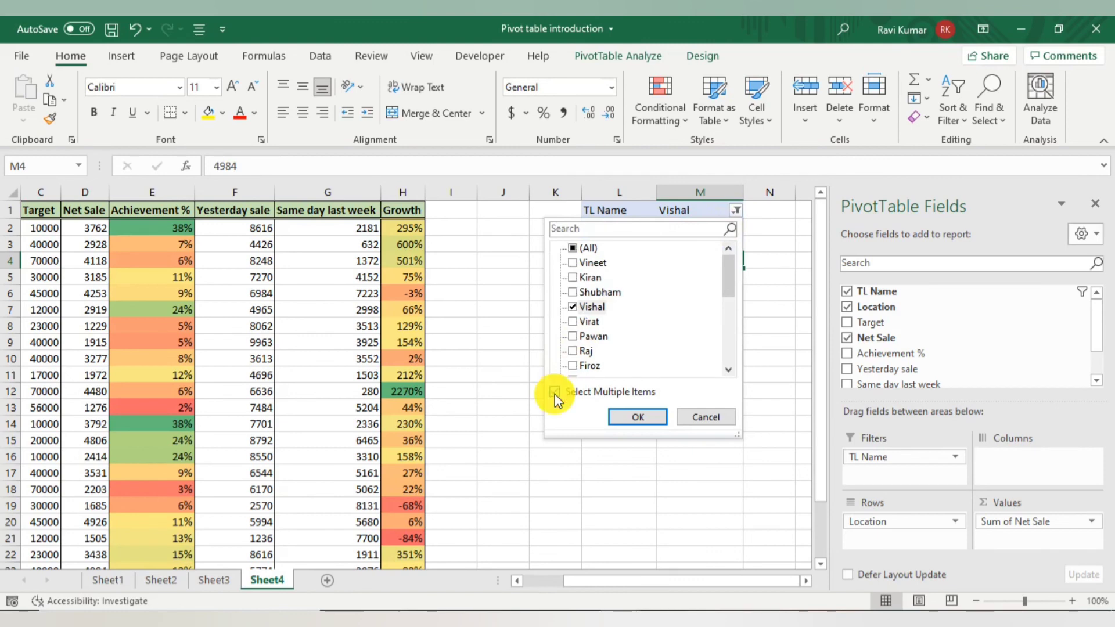
{"action": "left_click", "coordinate": [572, 292]}
{"action": "left_click", "coordinate": [621, 417]}
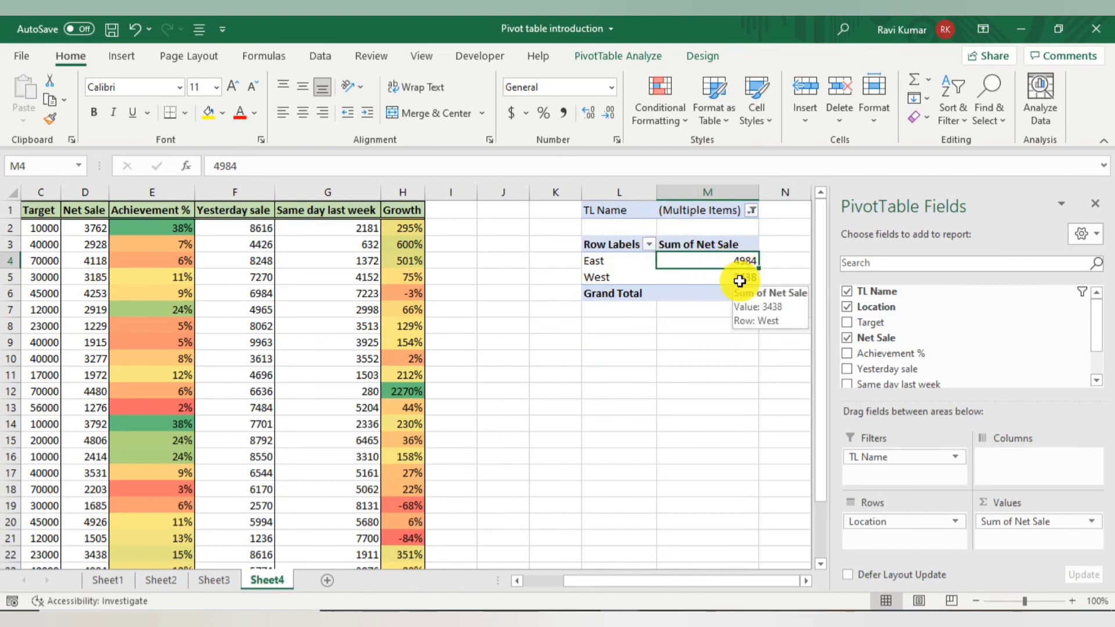
Step: Move the Location field from the pivot table's rows to its columns
{"action": "left_click", "coordinate": [698, 353]}
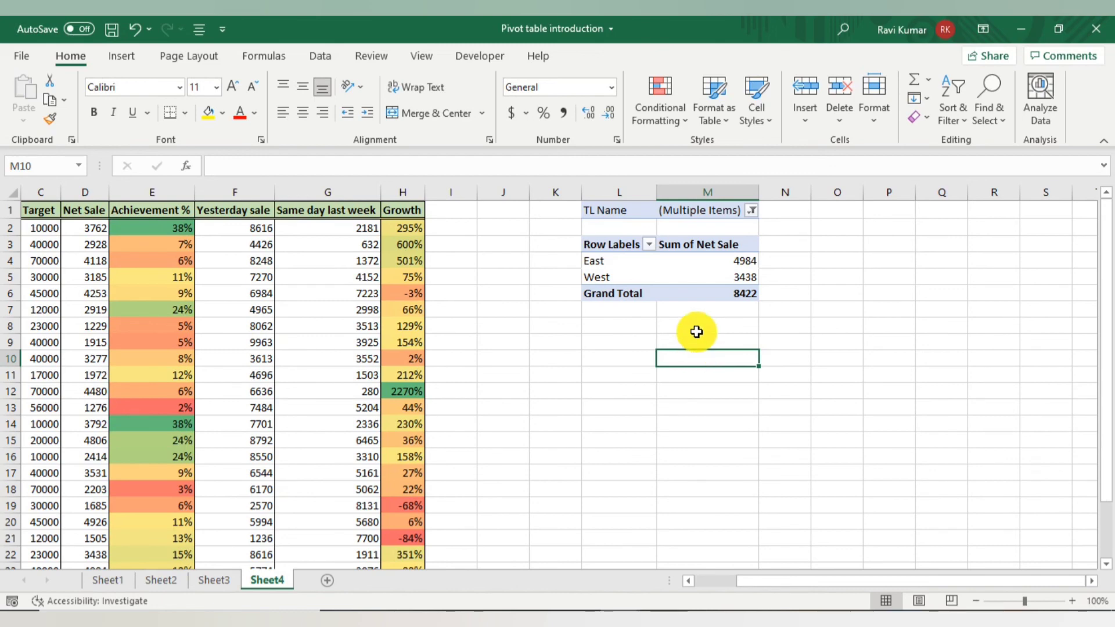
{"action": "left_click", "coordinate": [694, 278]}
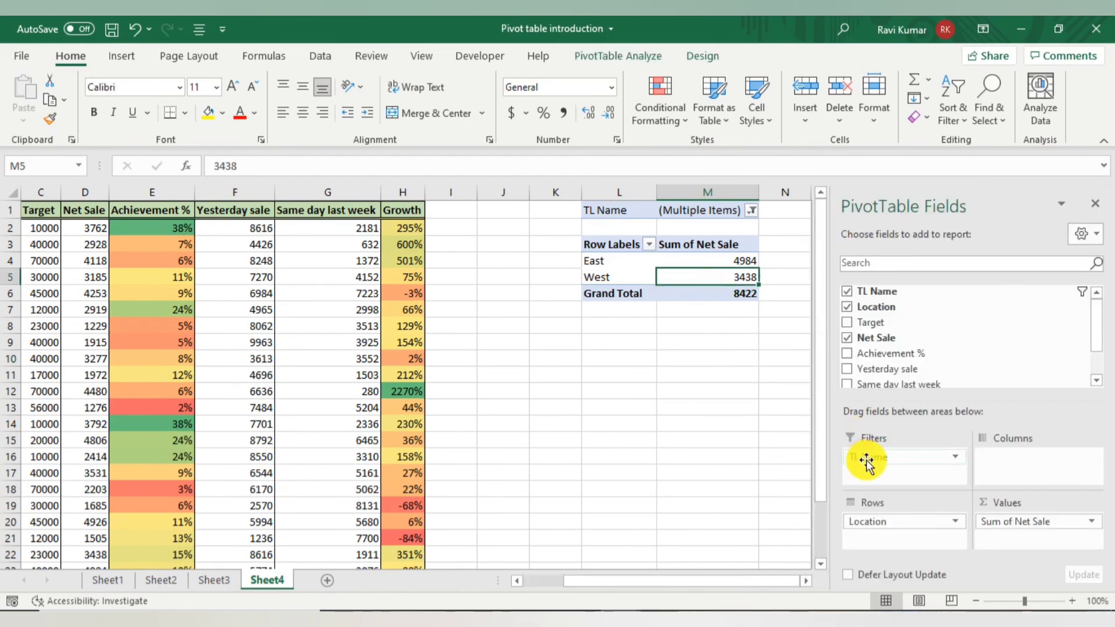
{"action": "left_click_drag", "start_coordinate": [873, 521], "coordinate": [1010, 473]}
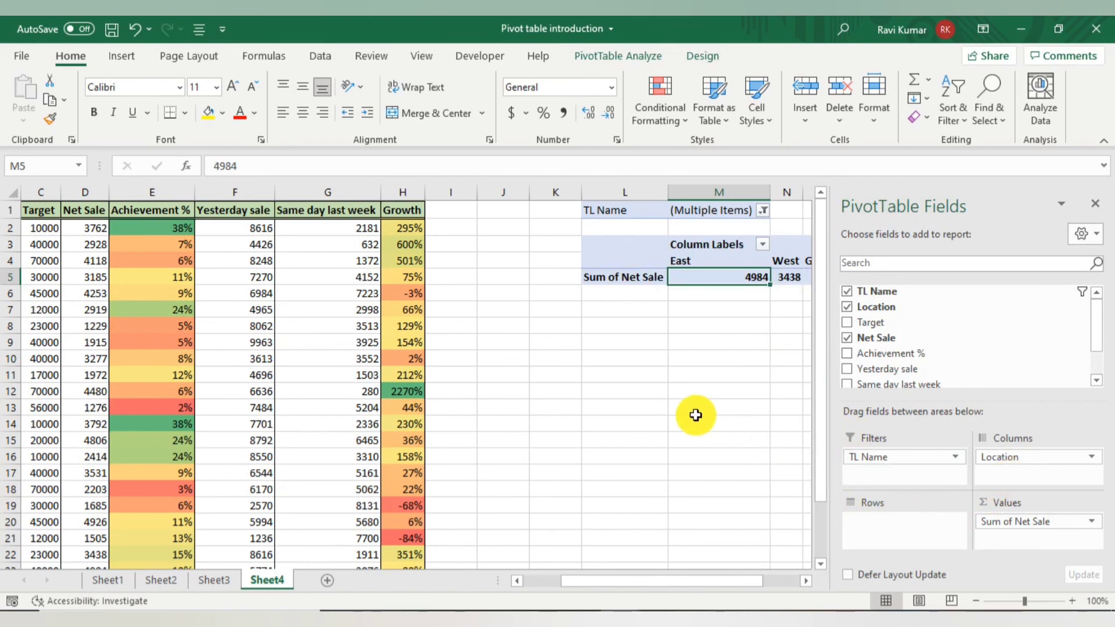
Step: Add the Target field to the pivot table's rows, then select empty cell K9 outside the report
{"action": "scroll", "coordinate": [696, 416], "scroll_direction": "right", "scroll_amount": 6}
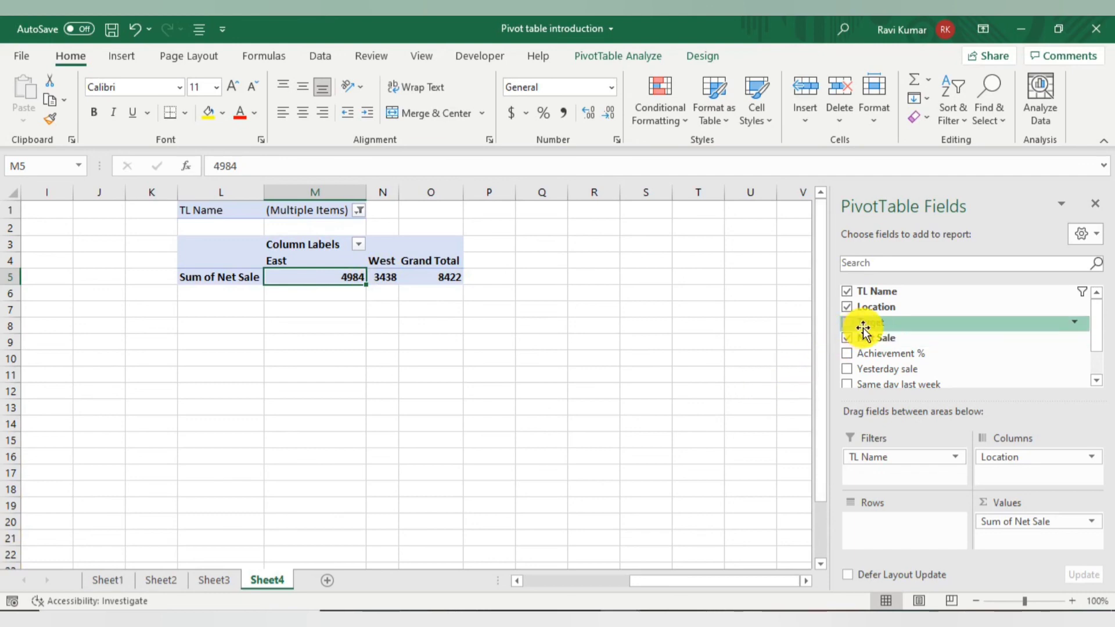
{"action": "left_click_drag", "start_coordinate": [863, 330], "coordinate": [879, 529]}
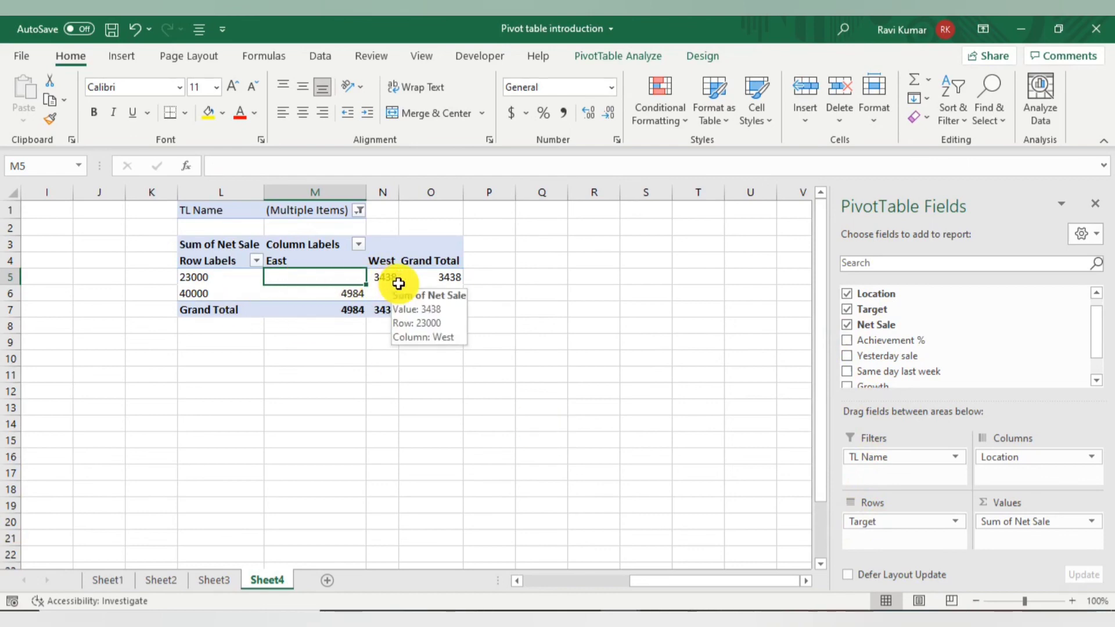
{"action": "mouse_move", "coordinate": [434, 283]}
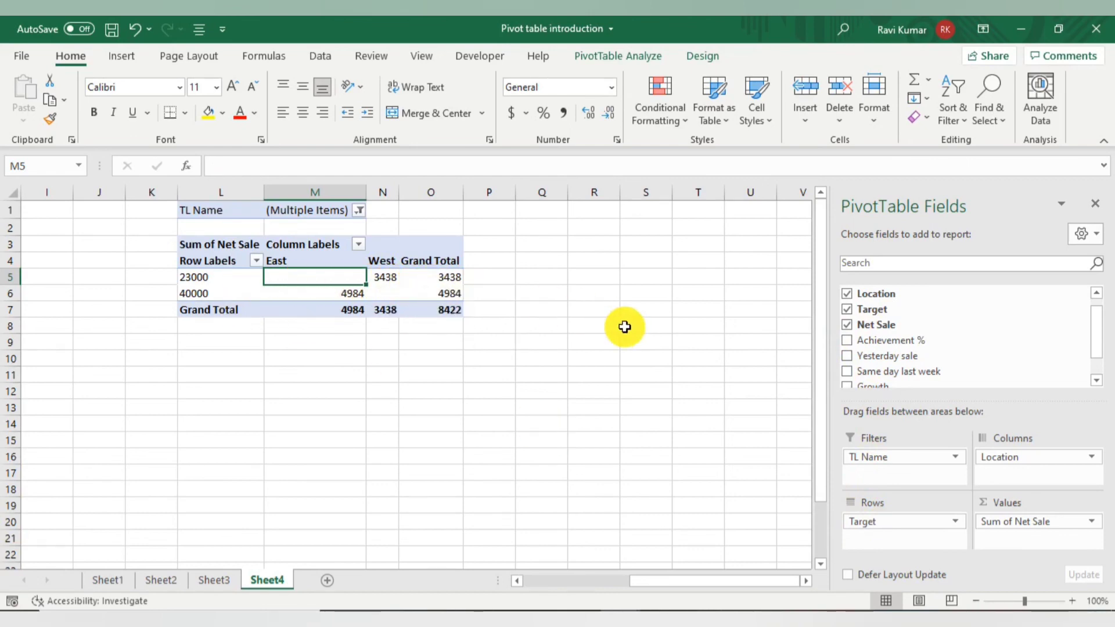
{"action": "scroll", "coordinate": [428, 334], "scroll_direction": "left", "scroll_amount": 5}
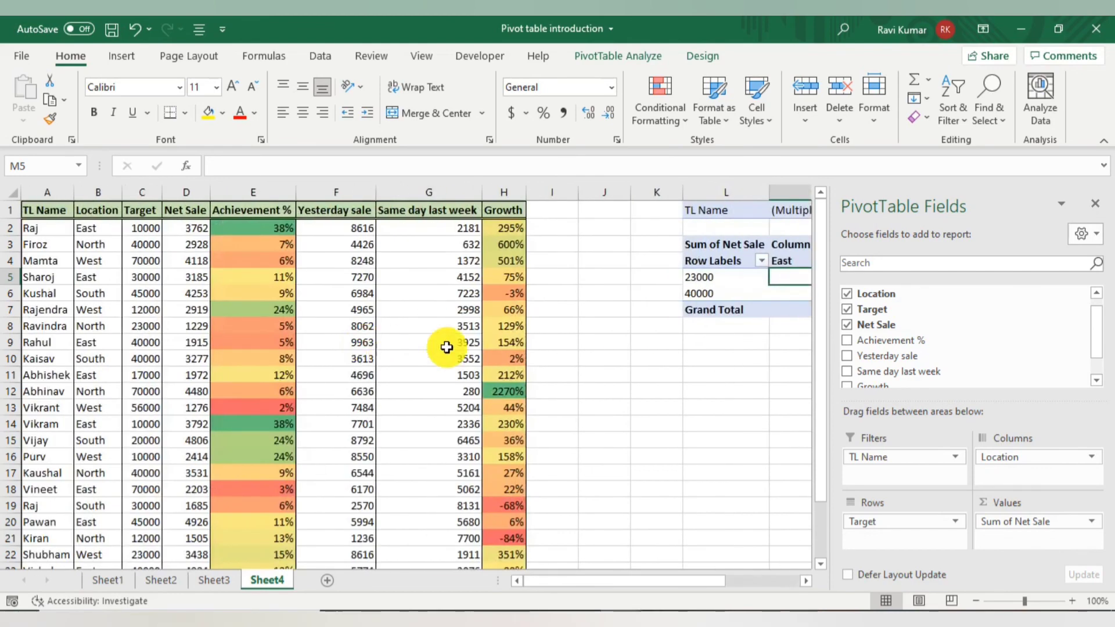
{"action": "left_click", "coordinate": [660, 338]}
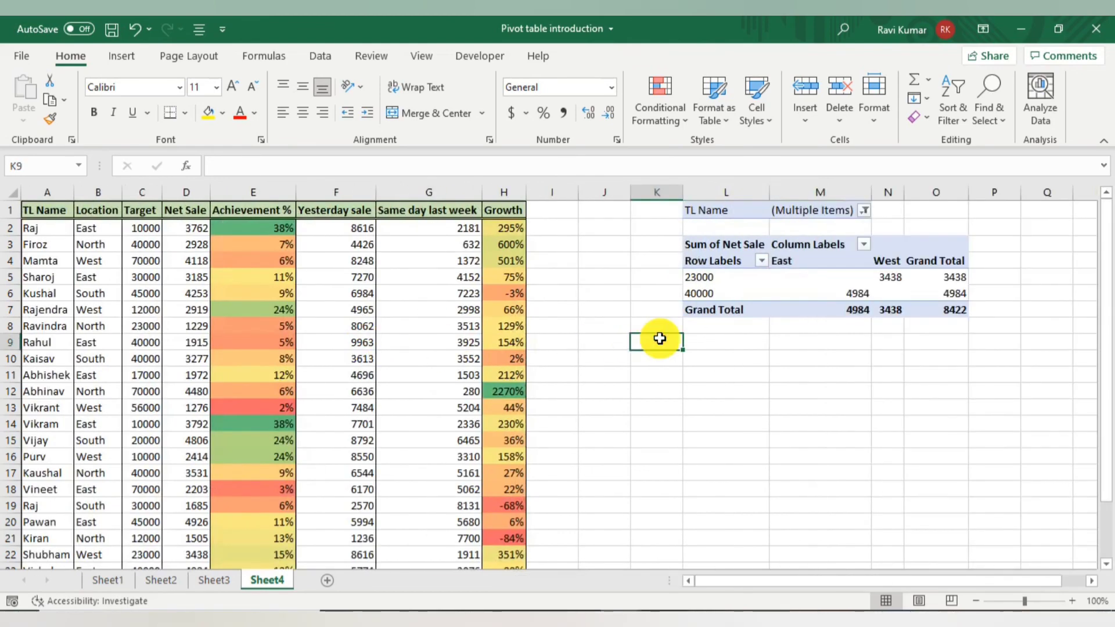